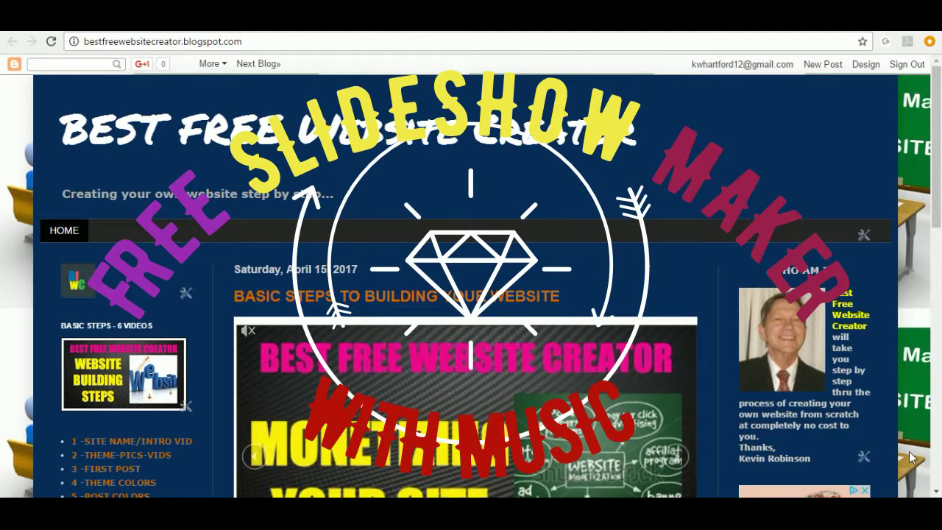
# Step: Advance the blog post's embedded slideshow back around to its first STEP-1 slide
pyautogui.scroll(-3, 857, 432)
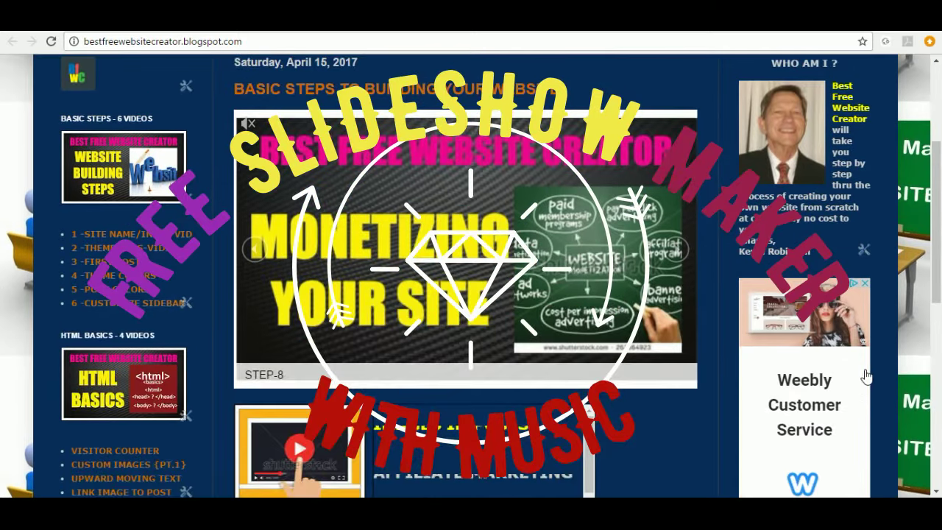
pyautogui.scroll(-2, 866, 375)
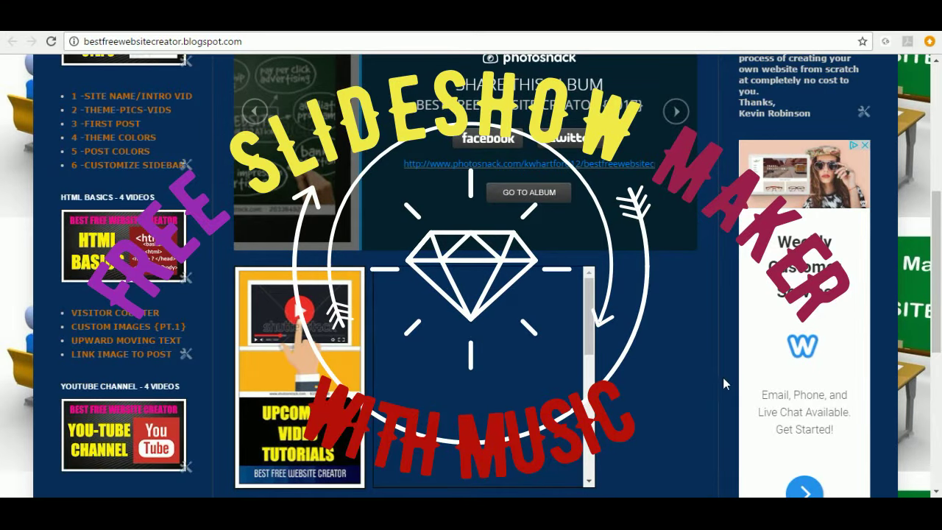
pyautogui.scroll(2, 723, 378)
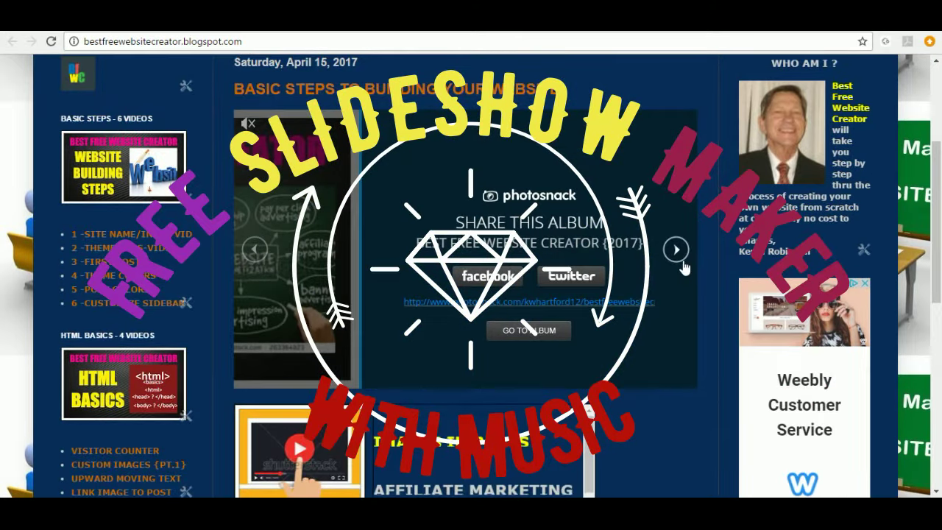
pyautogui.click(676, 252)
pyautogui.scroll(2, 722, 338)
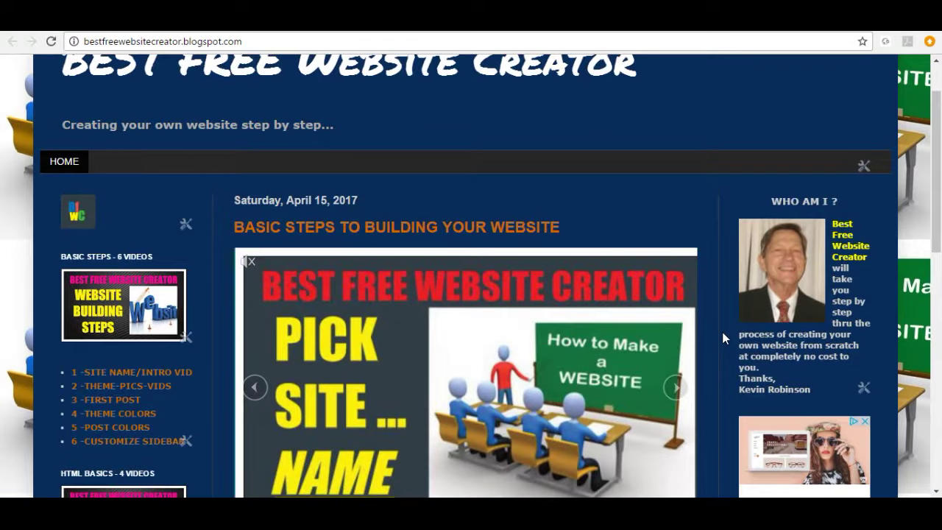
pyautogui.scroll(-1, 722, 338)
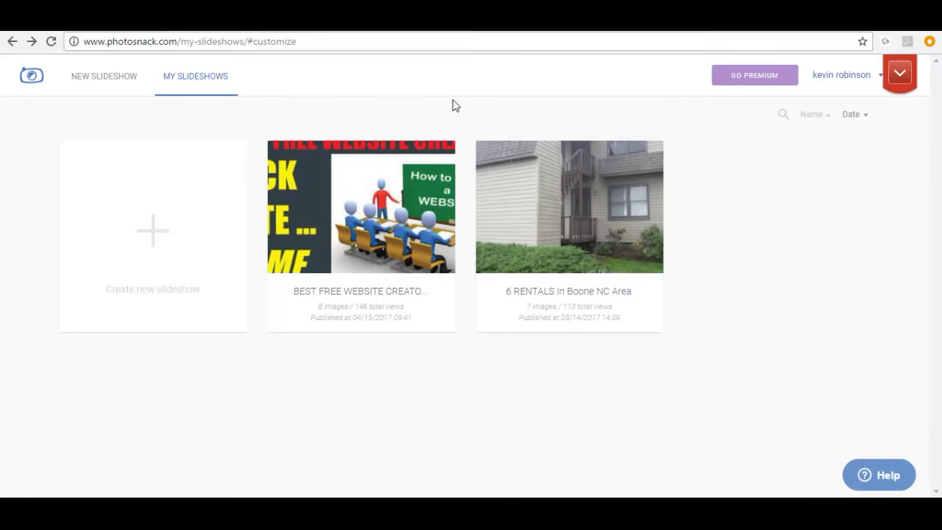
# Step: Start a NEW SLIDESHOW from the My Slideshows page to reach quick upload
pyautogui.click(103, 80)
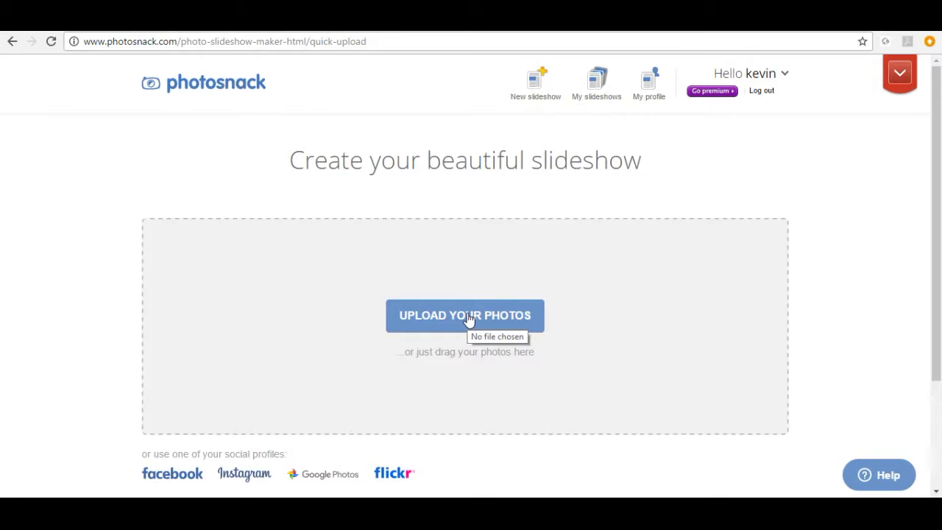
# Step: Upload fourteen trail and waterfall photos into the slideshow's My photos collection
pyautogui.click(469, 319)
pyautogui.click(316, 209)
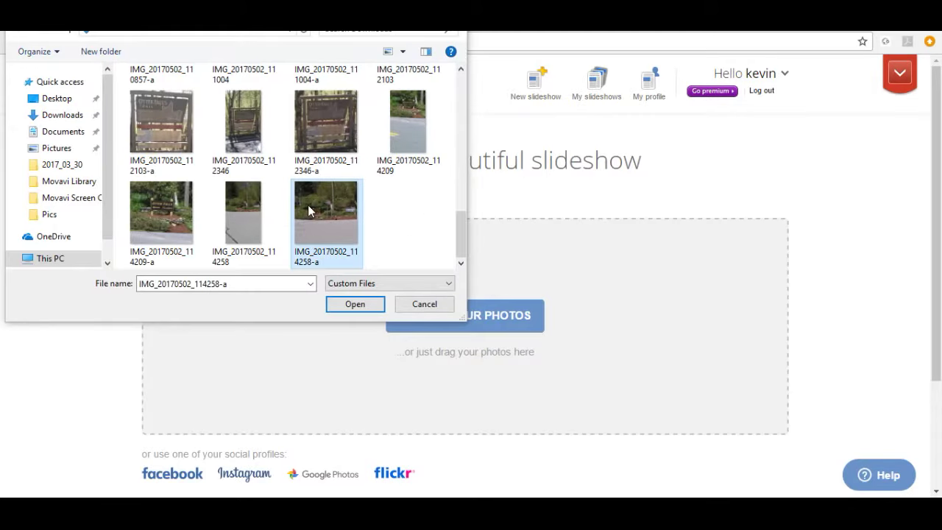
pyautogui.click(360, 307)
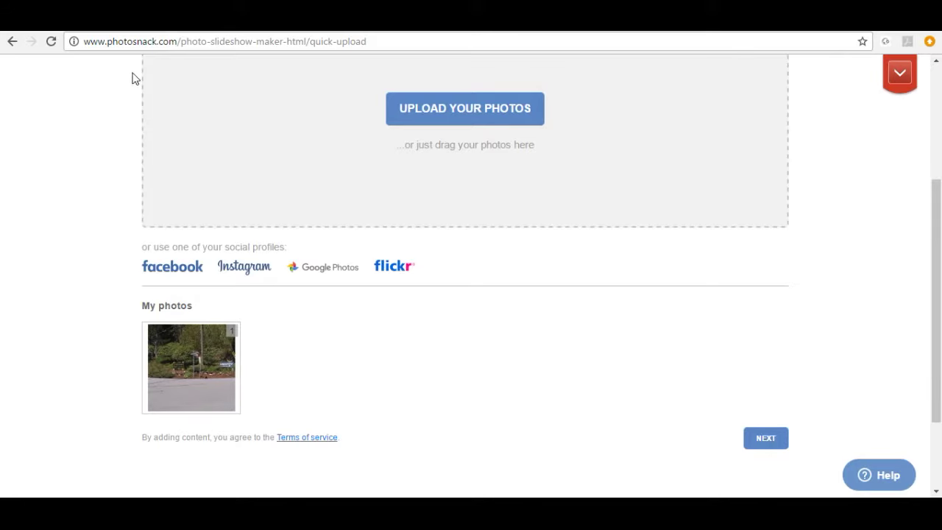
pyautogui.click(400, 111)
pyautogui.scroll(-3, 101, 160)
pyautogui.scroll(1, 101, 164)
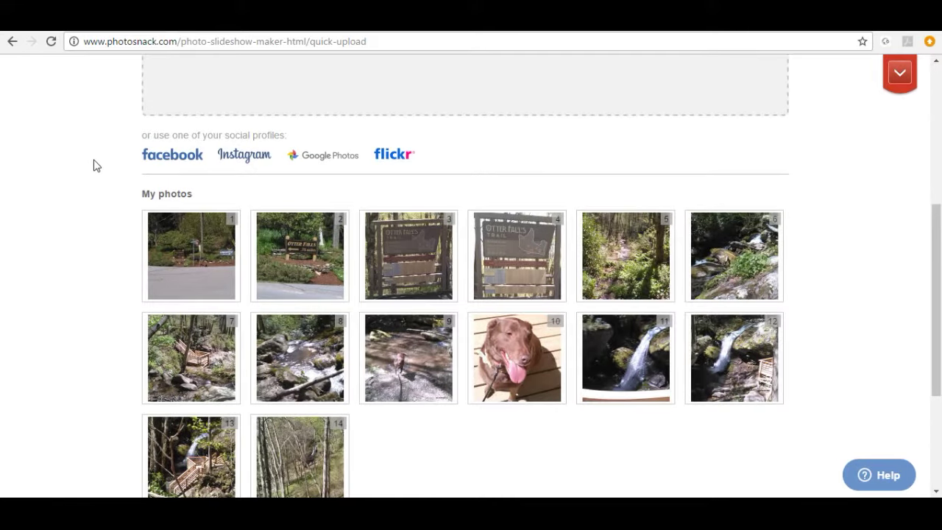
pyautogui.scroll(-1, 93, 165)
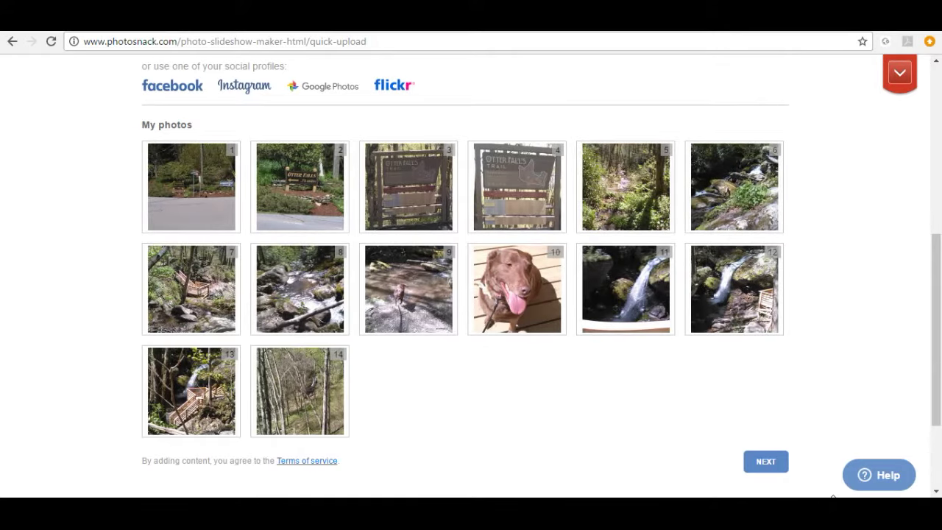
# Step: Enter the album title 'OTTER FALLS - SEVEN DEVILS, NC' and finish publishing
pyautogui.click(766, 461)
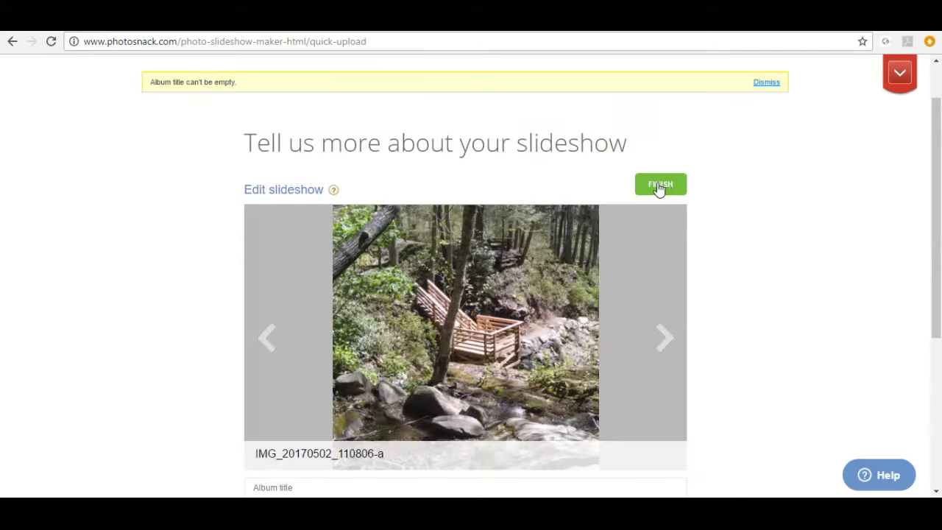
pyautogui.scroll(-2, 163, 214)
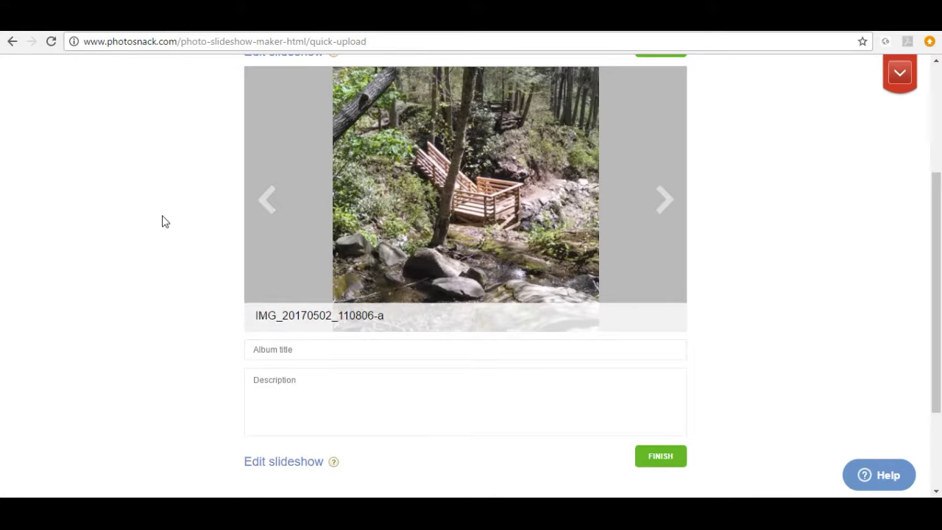
pyautogui.scroll(1, 164, 220)
pyautogui.write('OTTER FALLS - SEVEN DEVILS, NC')
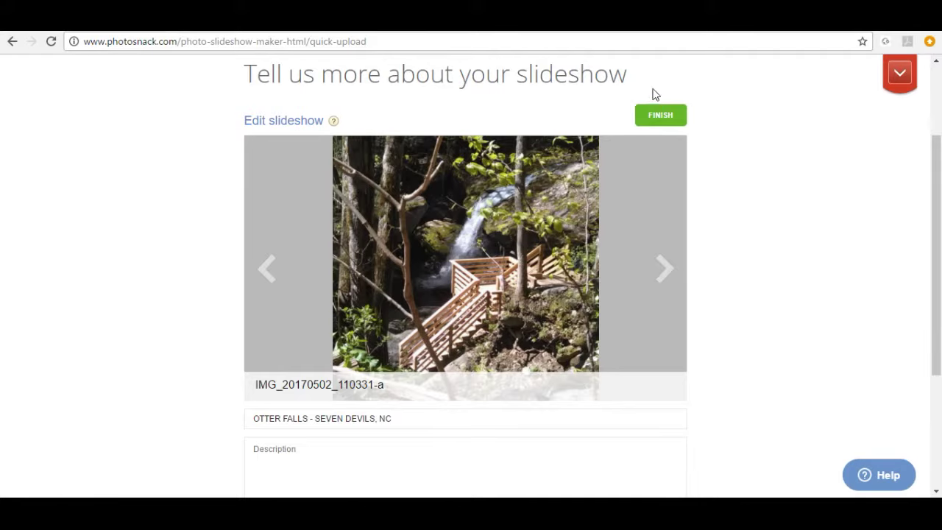
pyautogui.click(665, 119)
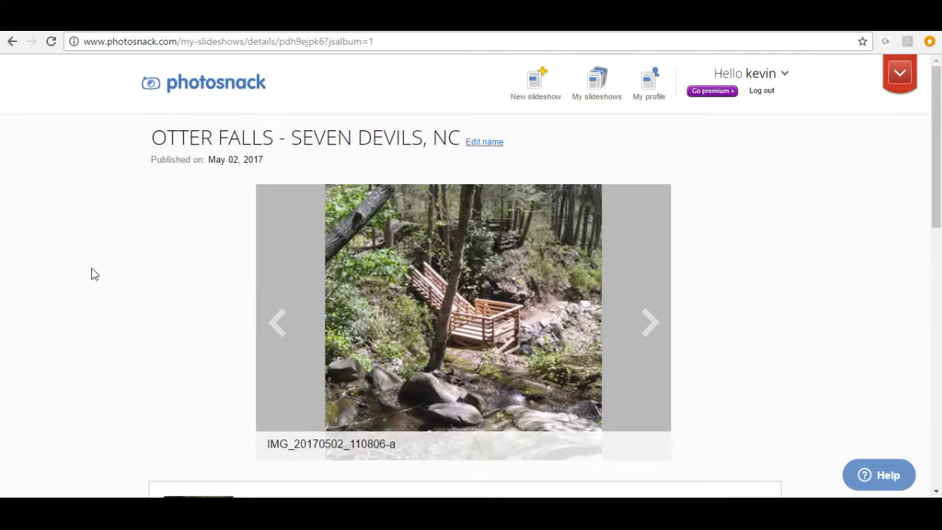
# Step: Reopen the Otter Falls slideshow via its Edit link to the thirteen-photo grid
pyautogui.scroll(-2, 90, 286)
pyautogui.scroll(-2, 76, 292)
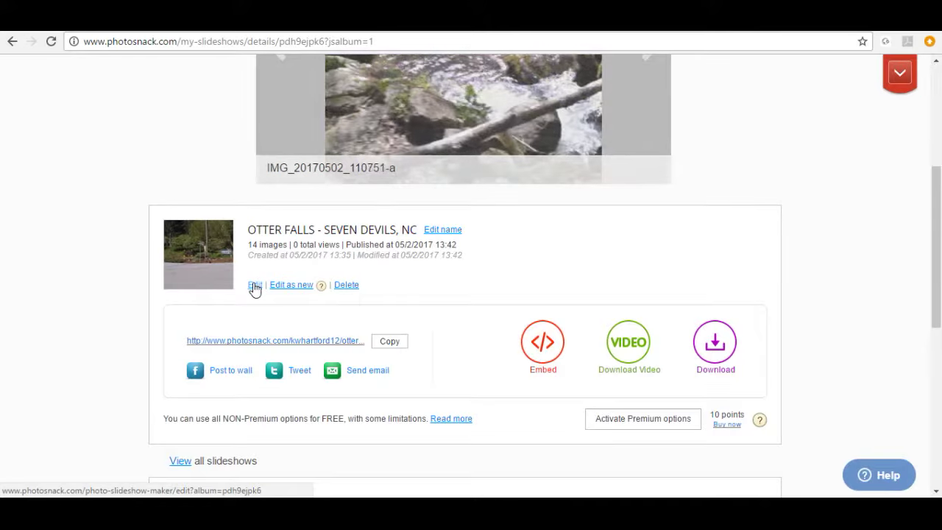
pyautogui.click(255, 286)
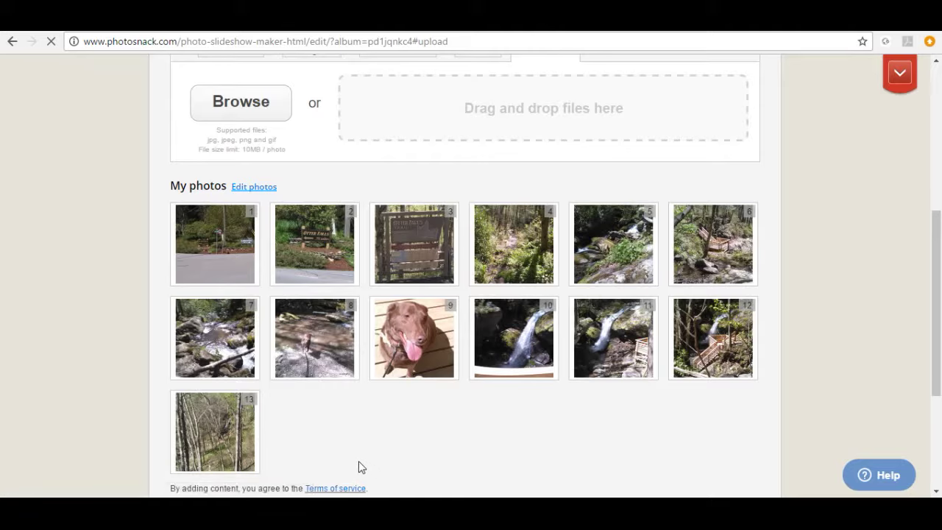
pyautogui.moveTo(215, 431)
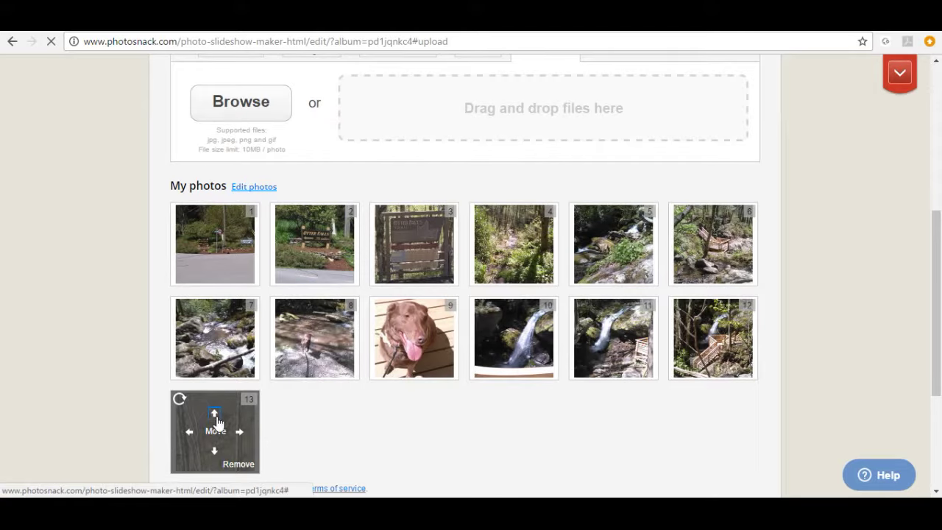
# Step: Reorder the photos, moving photo 13 up and the stairs waterfall photo to slot 10
pyautogui.click(215, 418)
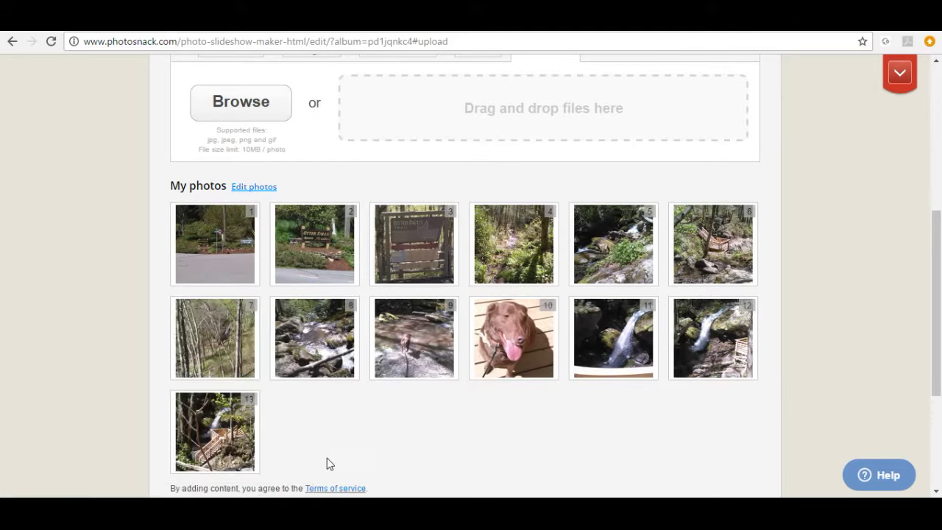
pyautogui.moveTo(220, 427); pyautogui.dragTo(319, 341)
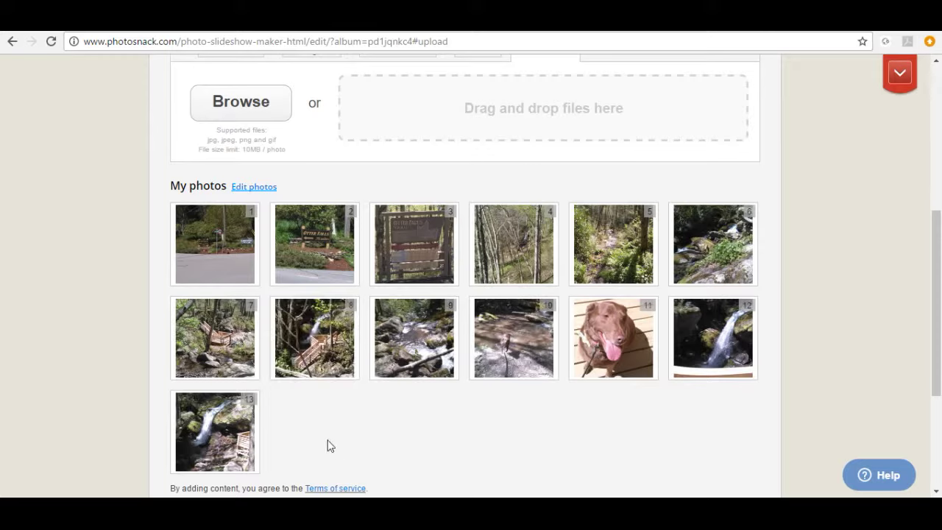
pyautogui.moveTo(314, 338)
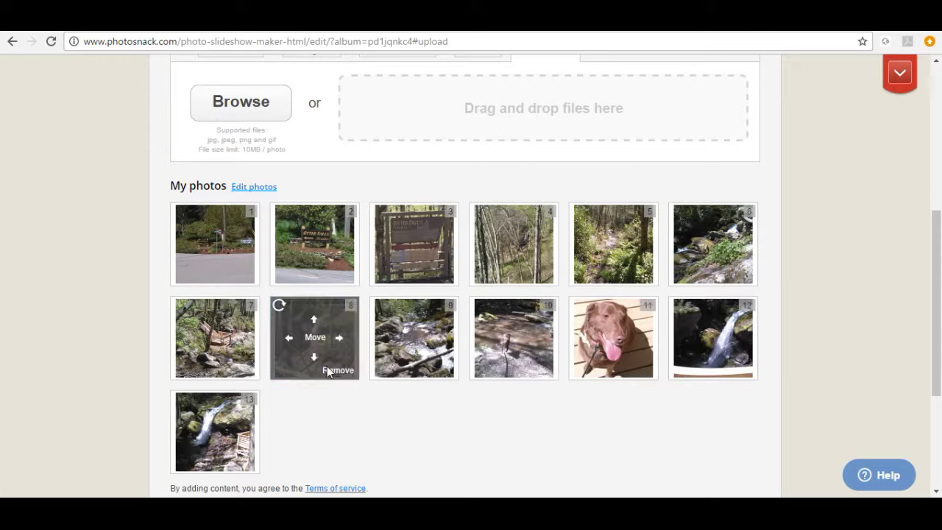
pyautogui.moveTo(314, 340); pyautogui.dragTo(525, 348)
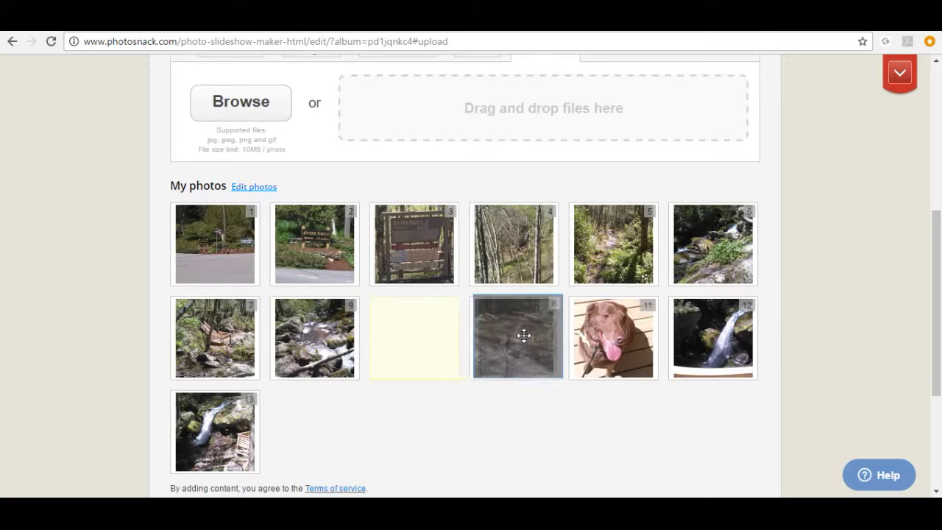
pyautogui.moveTo(415, 340); pyautogui.dragTo(513, 331)
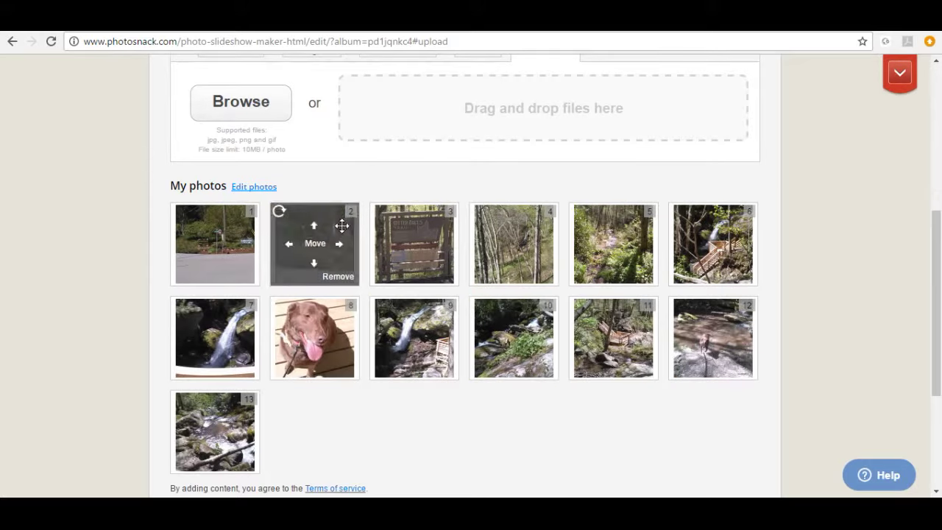
# Step: Continue to the Customize step with the reordered album and Simple Fade template
pyautogui.scroll(-1, 434, 434)
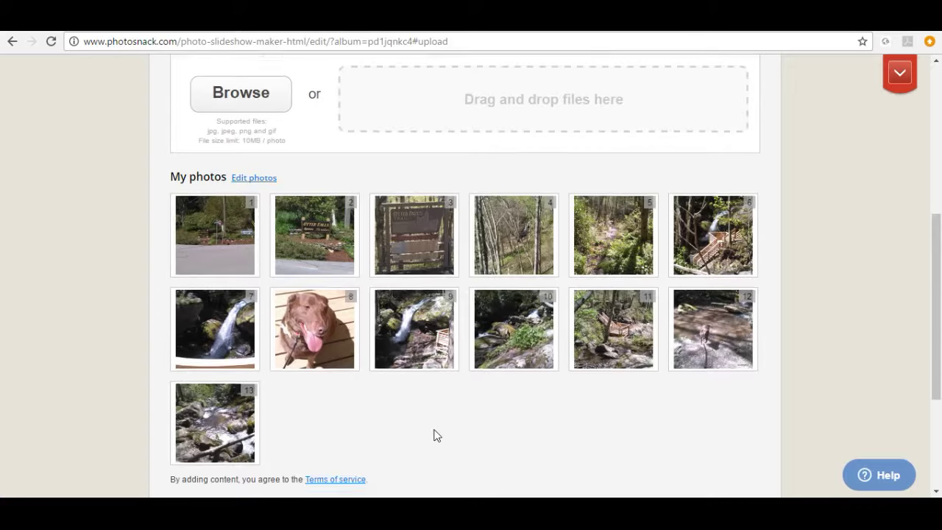
pyautogui.scroll(-1, 757, 382)
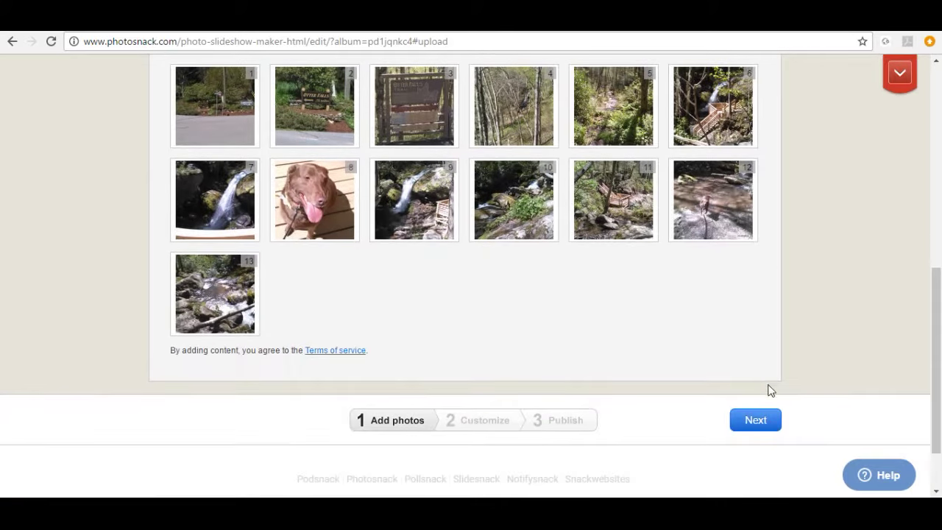
pyautogui.click(761, 422)
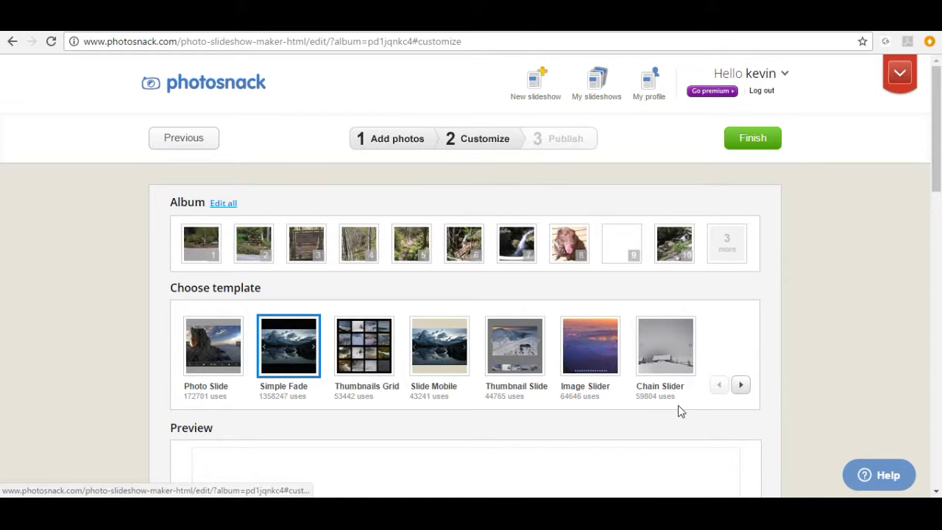
pyautogui.click(666, 353)
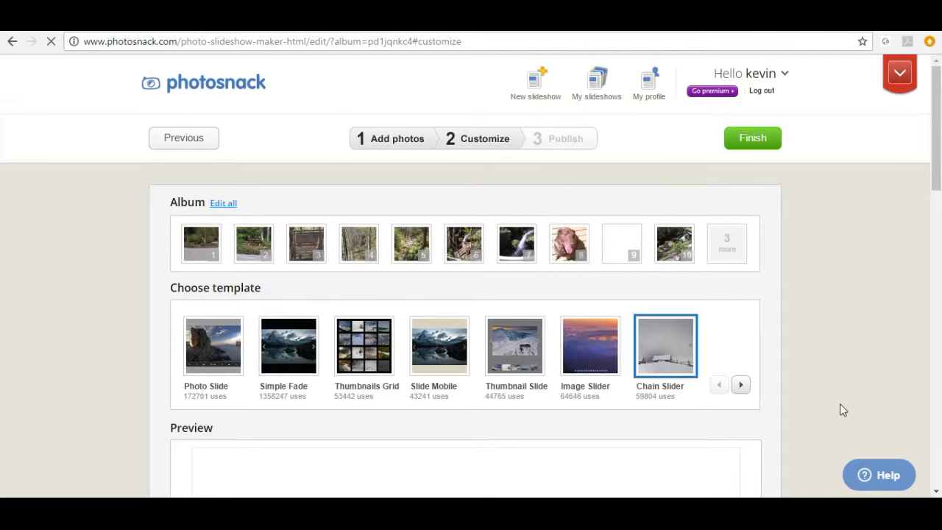
pyautogui.scroll(-3, 851, 353)
pyautogui.scroll(-1, 854, 309)
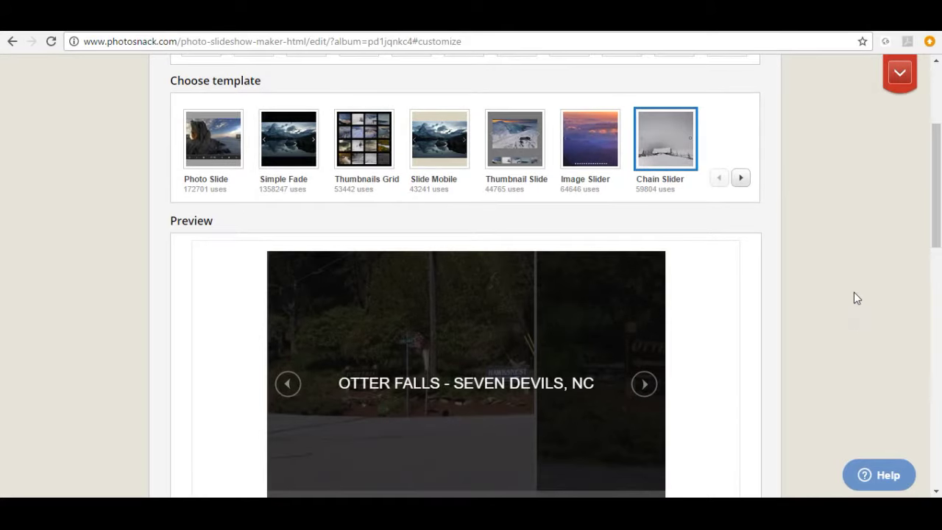
pyautogui.scroll(-1, 853, 291)
pyautogui.scroll(-1, 853, 292)
pyautogui.scroll(-1, 856, 286)
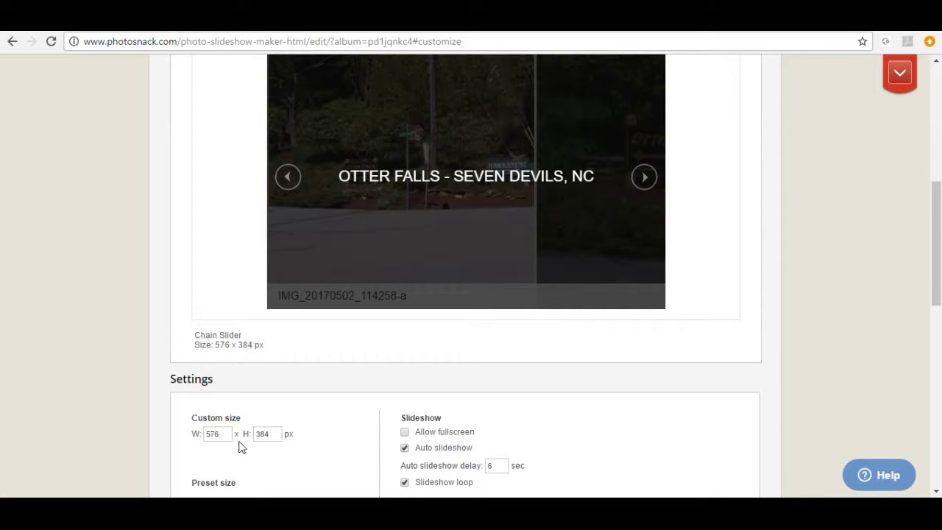
# Step: Switch the Preset size from 576 x 384 to 560 x 420 (4:3)
pyautogui.scroll(-1, 132, 418)
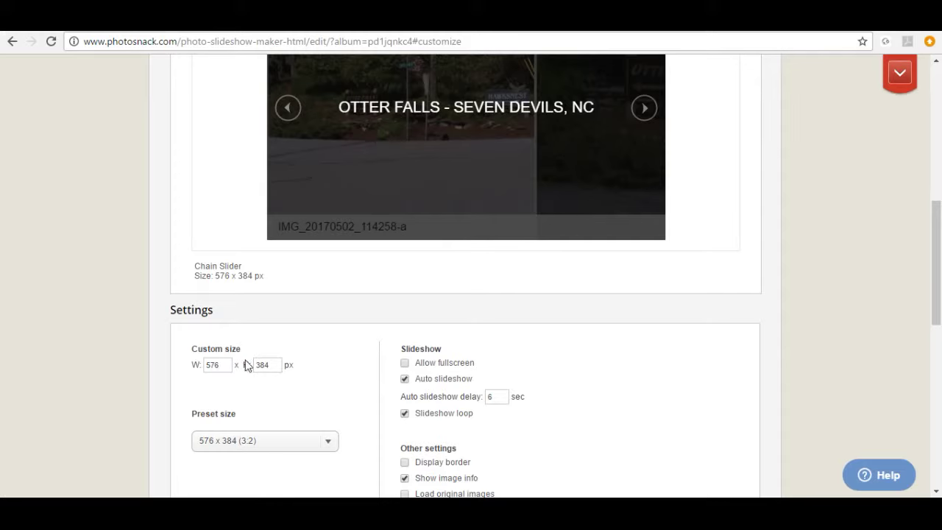
pyautogui.click(329, 447)
pyautogui.scroll(-2, 97, 410)
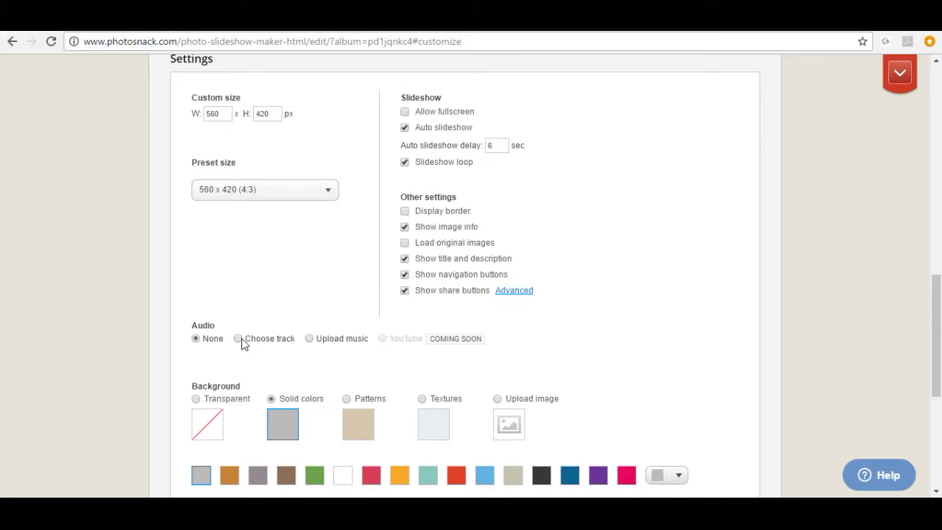
# Step: Add Olive Musique 'Morning wanderer' as background audio, auto-playing with repeat off
pyautogui.click(237, 338)
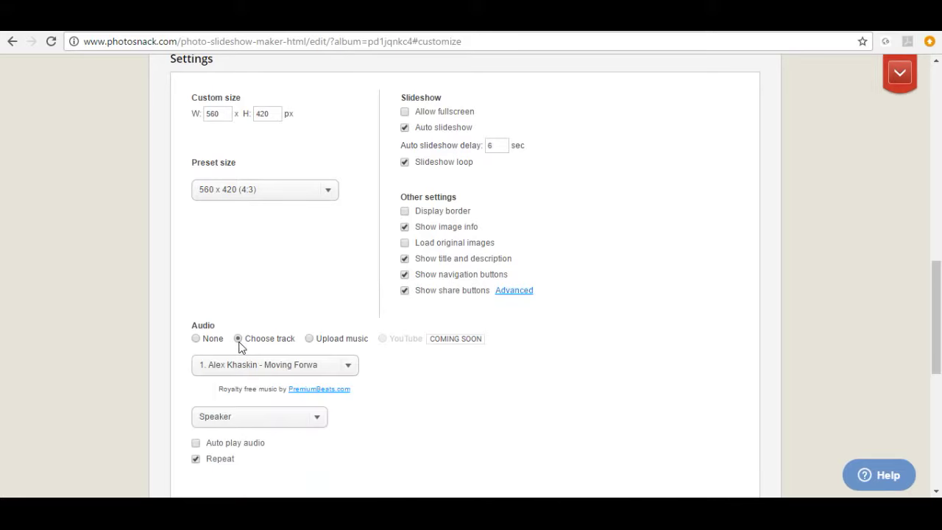
pyautogui.click(302, 366)
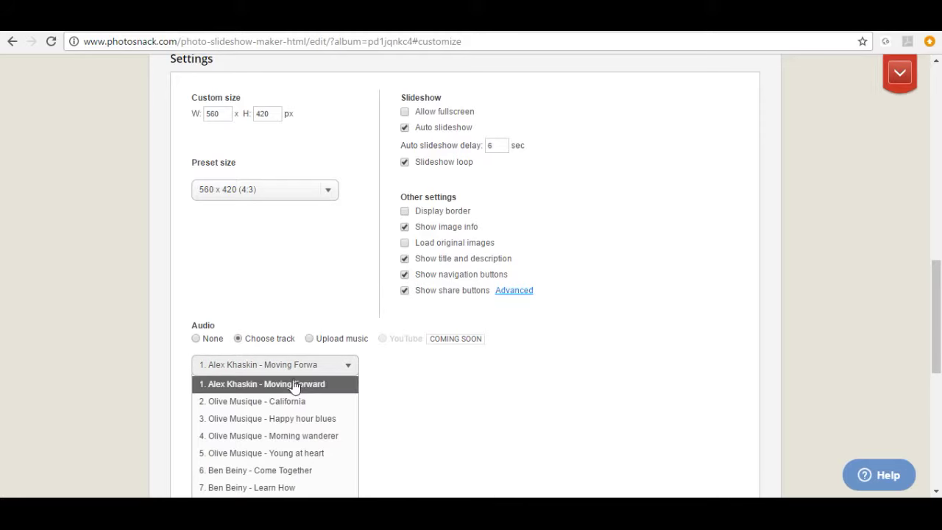
pyautogui.click(291, 384)
pyautogui.press('Down')
pyautogui.press('Down')
pyautogui.press('Down')
pyautogui.scroll(-2, 73, 319)
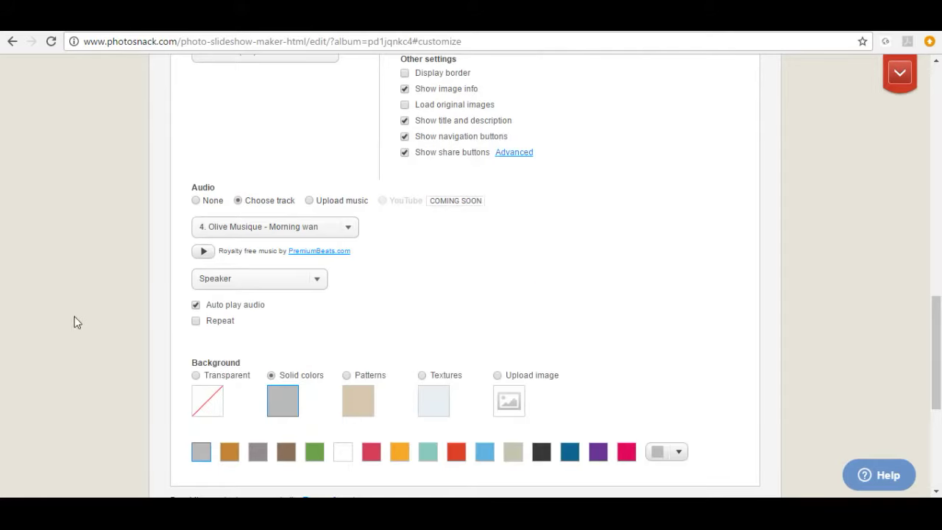
pyautogui.scroll(-1, 82, 324)
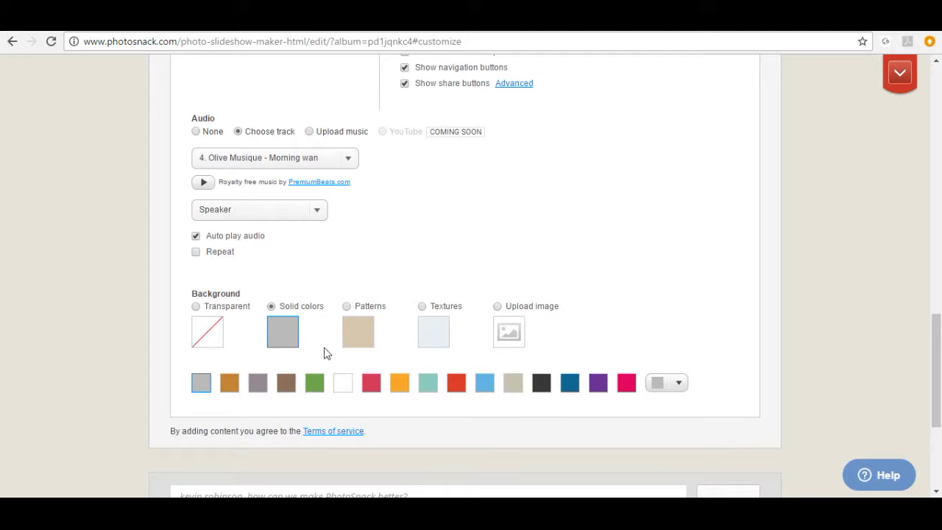
# Step: Set the slideshow background to the solid green color swatch
pyautogui.click(312, 383)
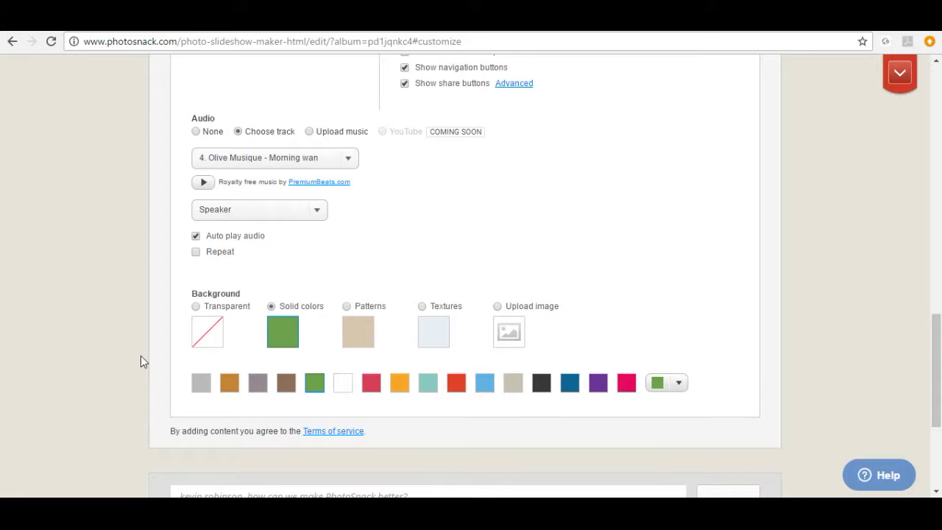
pyautogui.scroll(1, 128, 358)
pyautogui.scroll(3, 125, 360)
pyautogui.scroll(3, 124, 360)
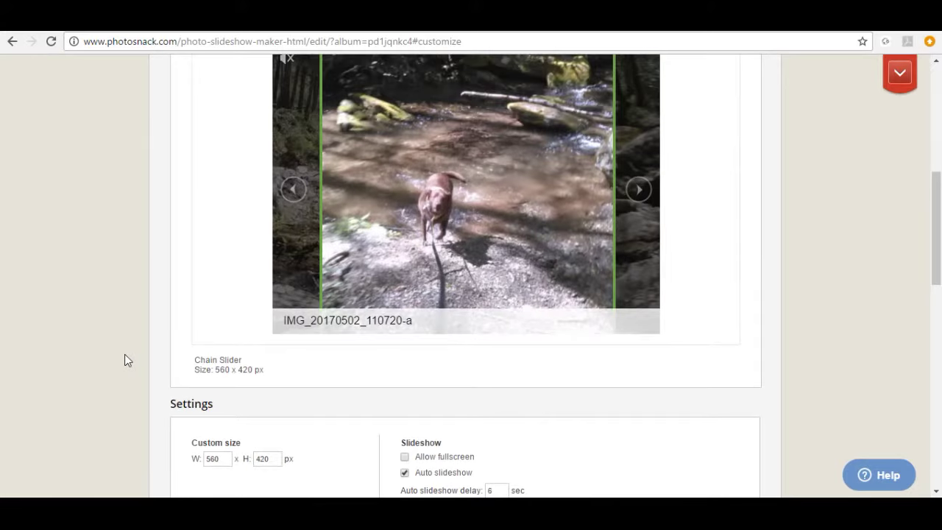
pyautogui.scroll(2, 125, 354)
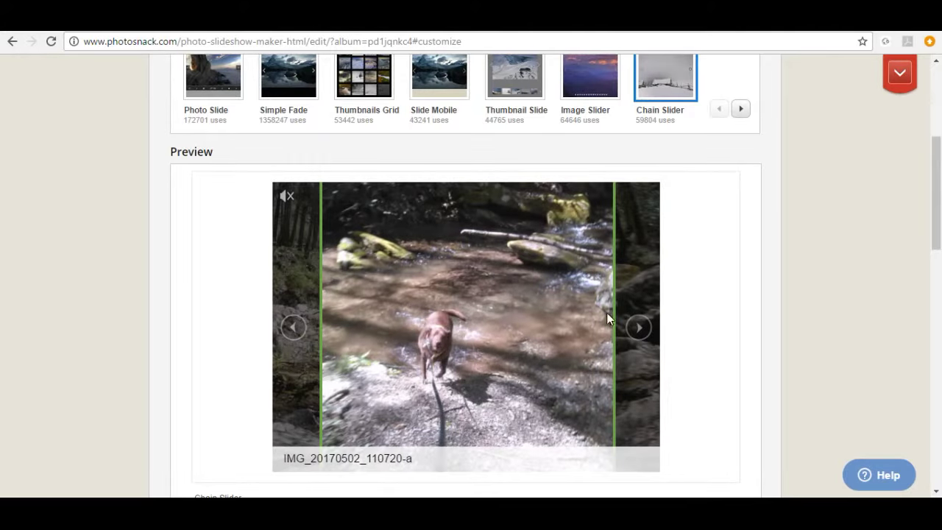
# Step: Step the preview through to the final share slide, then finish and republish
pyautogui.click(637, 326)
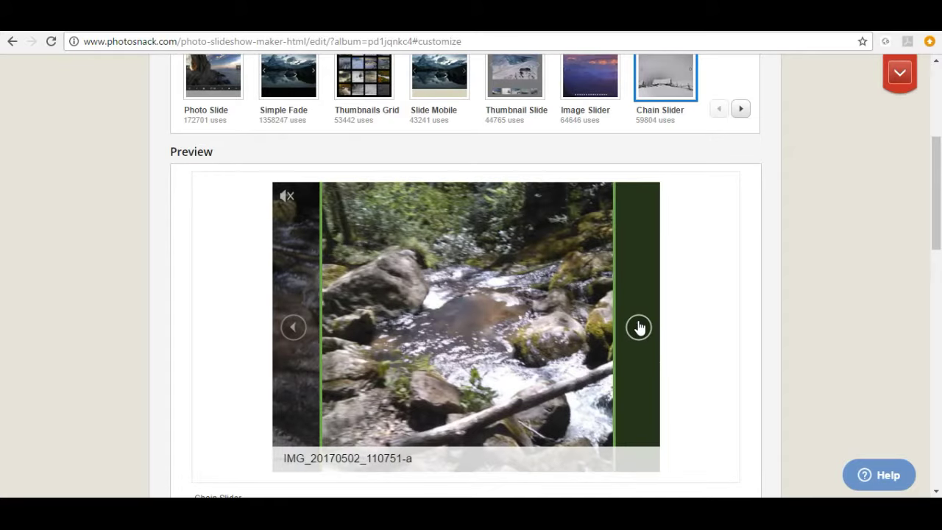
pyautogui.click(638, 326)
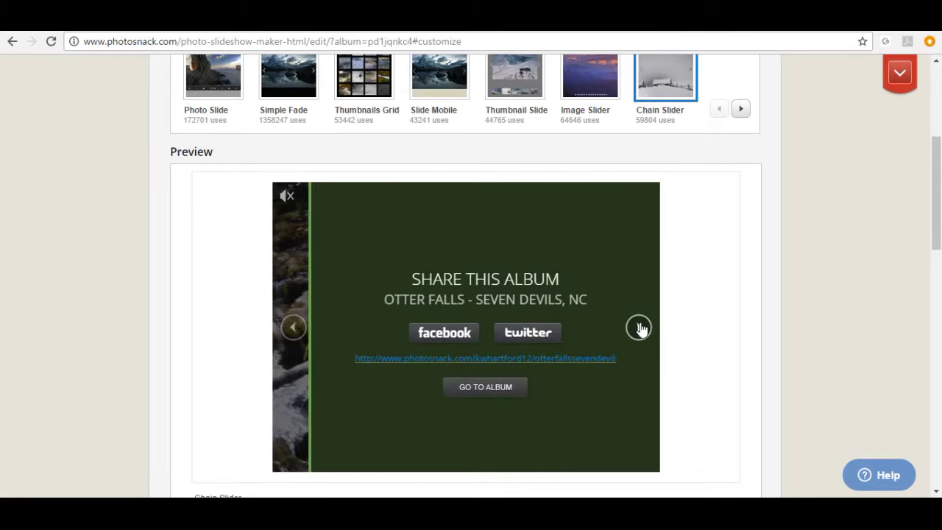
pyautogui.scroll(-10, 536, 327)
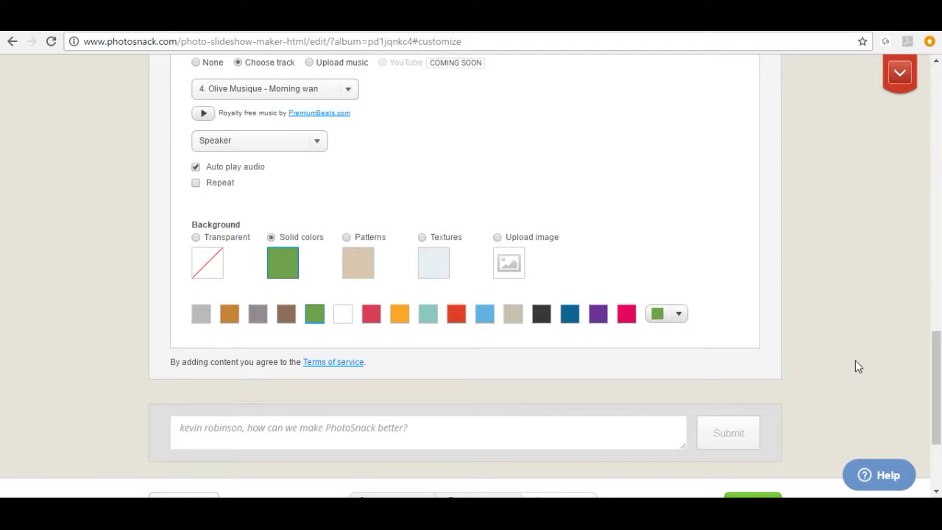
pyautogui.scroll(-3, 854, 359)
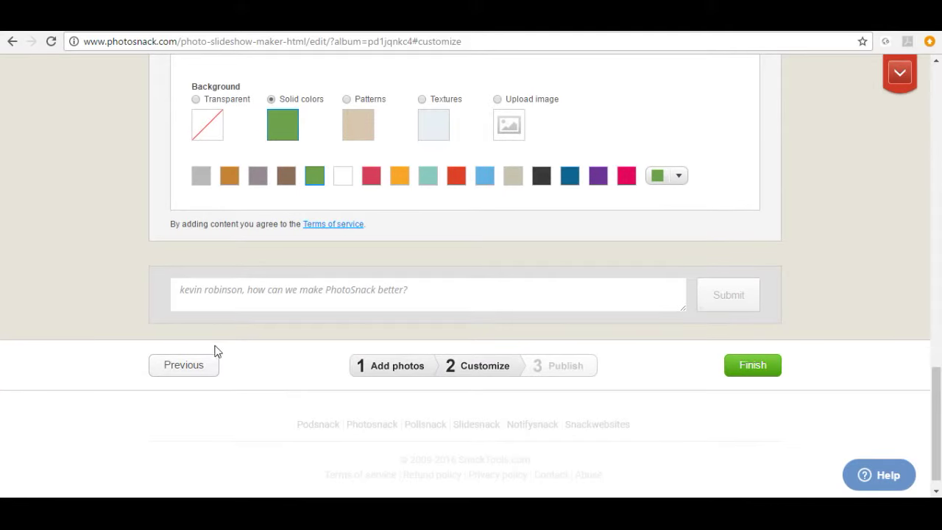
pyautogui.click(750, 366)
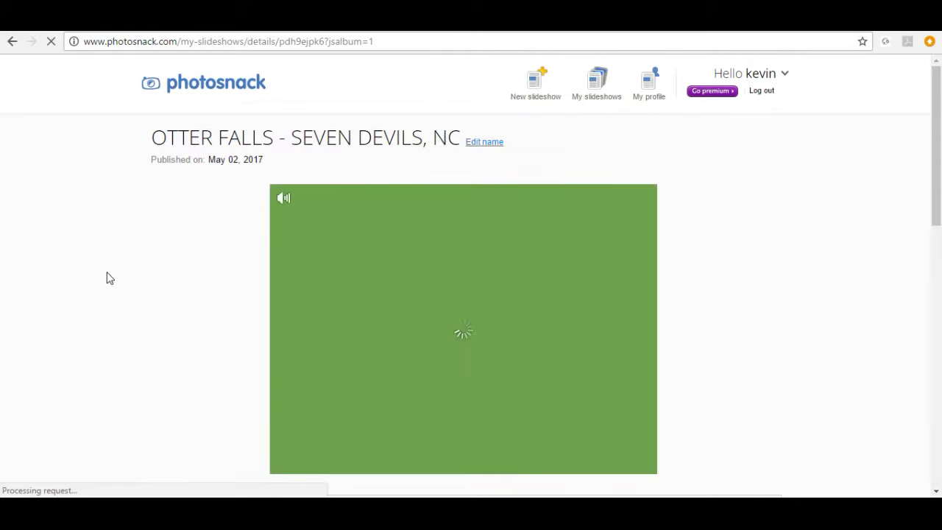
# Step: Reopen the Otter Falls slideshow in the editor at its thirteen-photo add-photos step
pyautogui.scroll(-1, 118, 257)
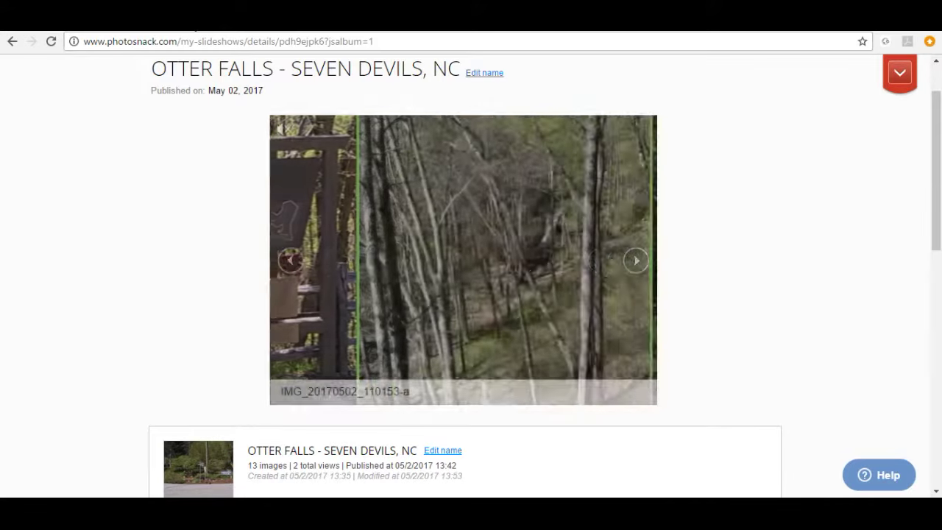
pyautogui.scroll(-3, 97, 200)
pyautogui.scroll(-1, 89, 197)
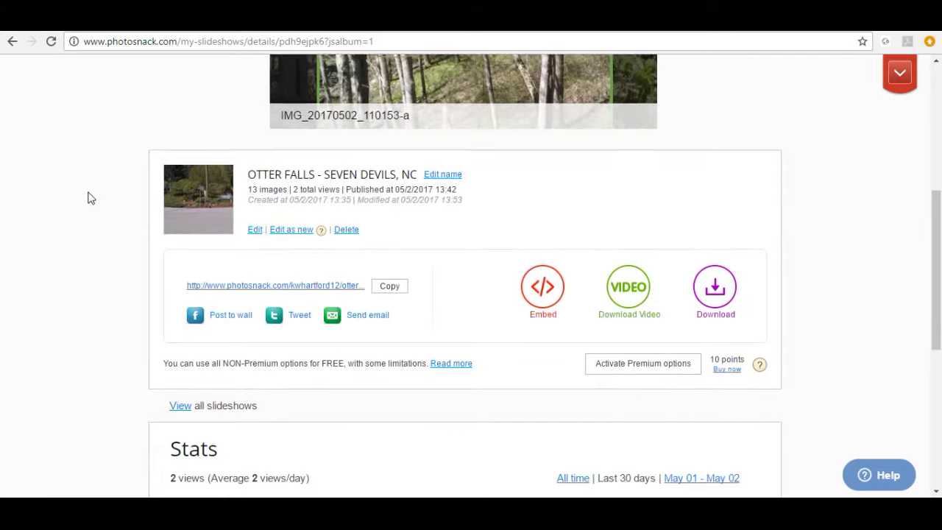
pyautogui.click(253, 230)
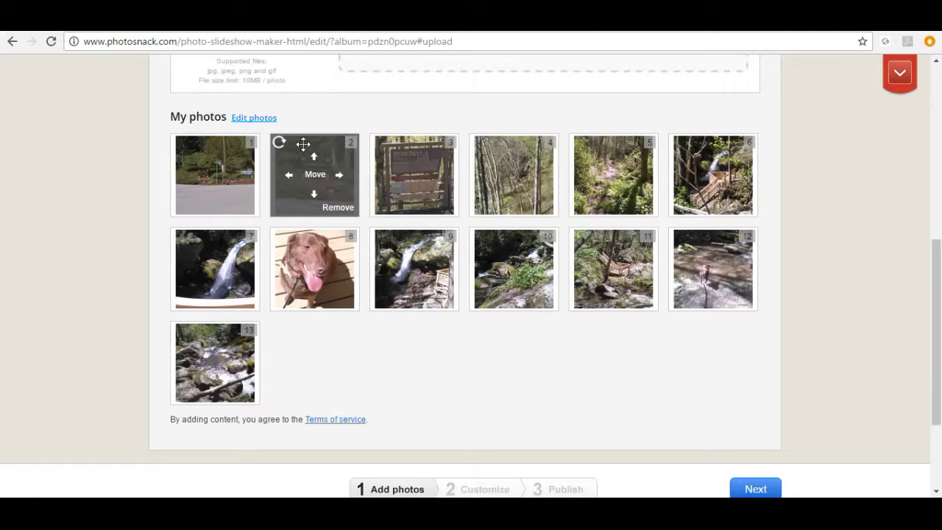
# Step: Open the photo title editor and clear the first photo's old title
pyautogui.click(252, 119)
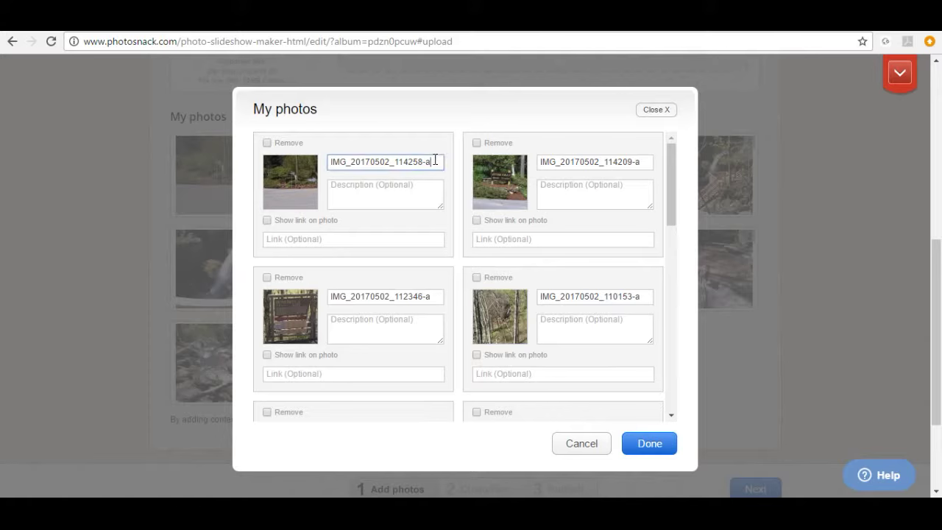
pyautogui.moveTo(435, 160); pyautogui.dragTo(256, 165)
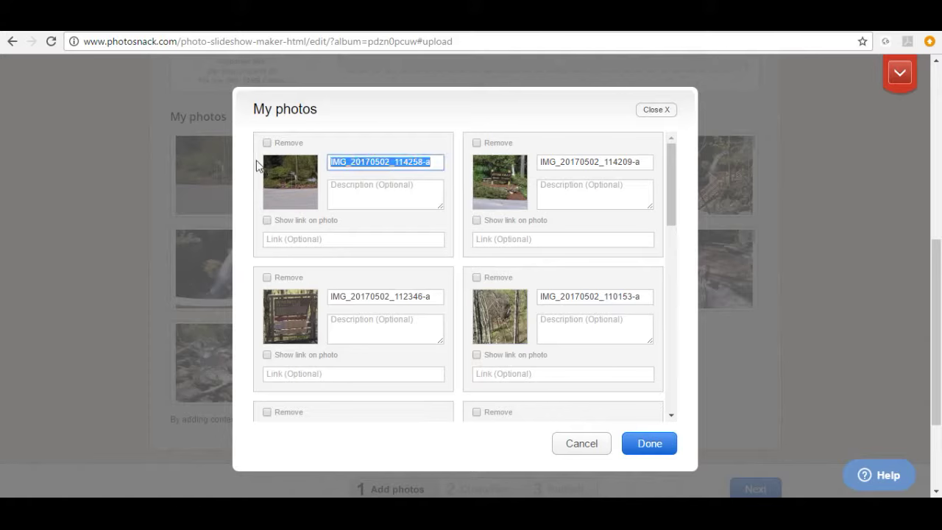
pyautogui.press('BackSpace')
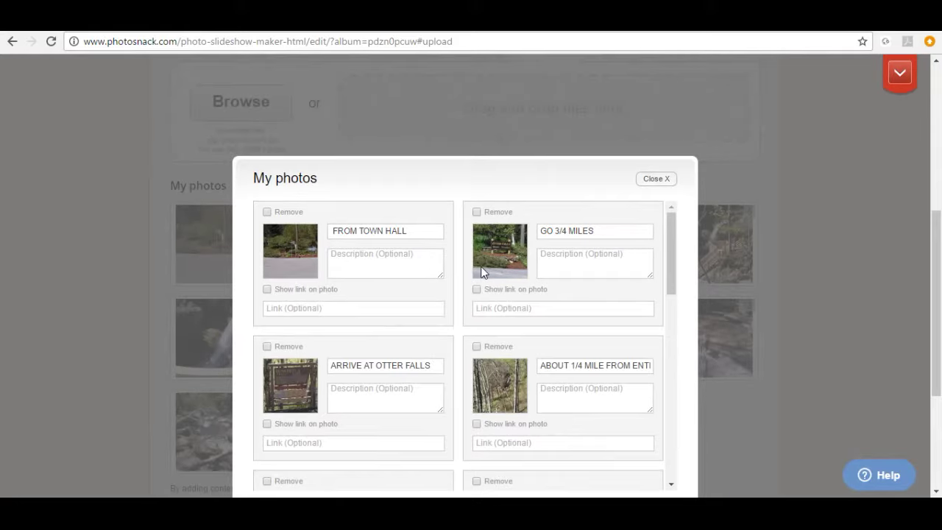
# Step: Save all thirteen captions, ending with COME BACK AGAIN, back at the photo grid
pyautogui.scroll(-1, 444, 284)
pyautogui.scroll(-1, 439, 291)
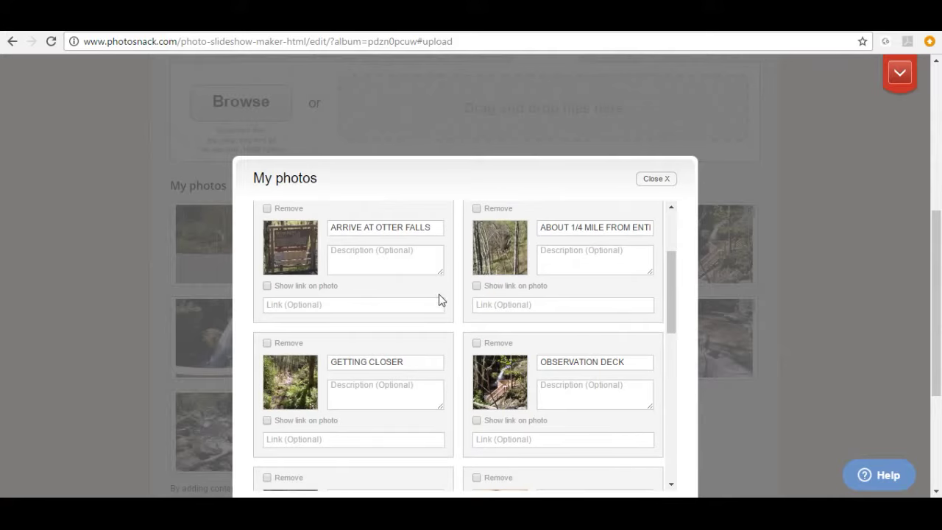
pyautogui.scroll(-2, 435, 323)
pyautogui.scroll(-3, 433, 316)
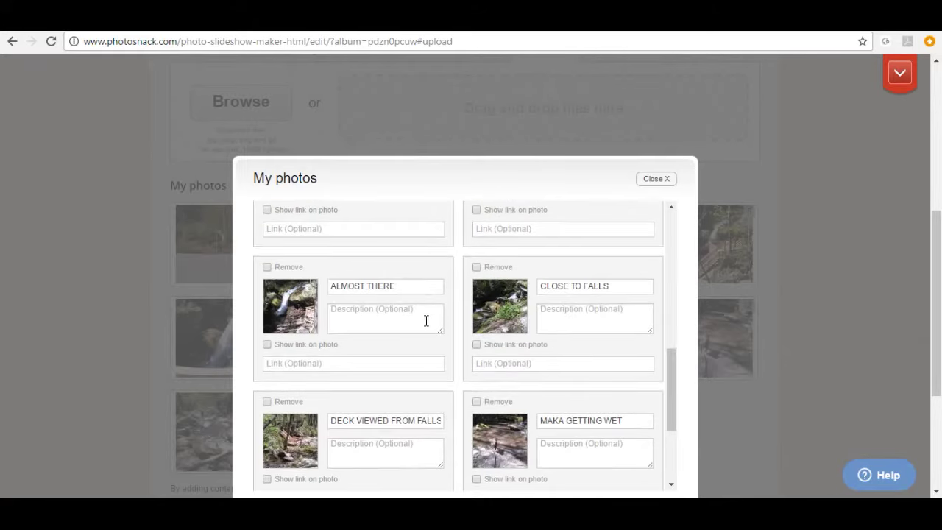
pyautogui.scroll(-2, 427, 322)
pyautogui.scroll(-3, 425, 320)
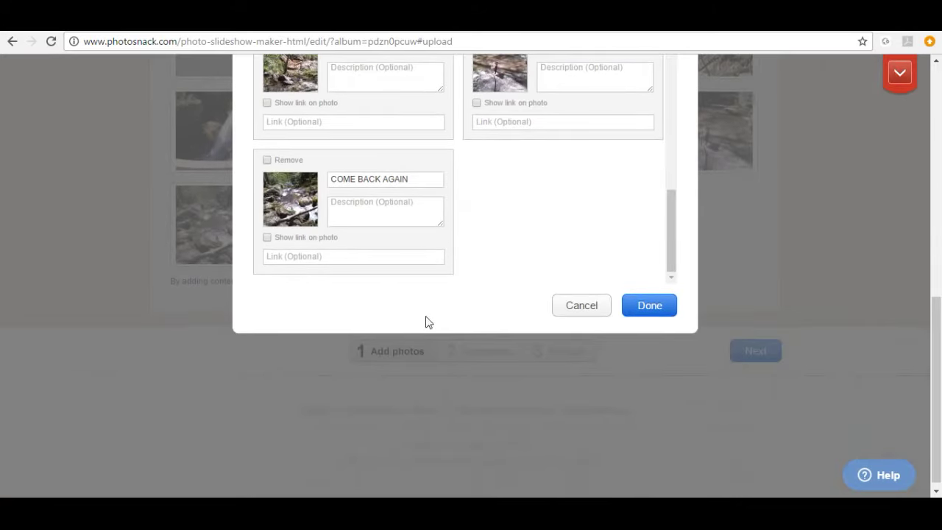
pyautogui.click(654, 306)
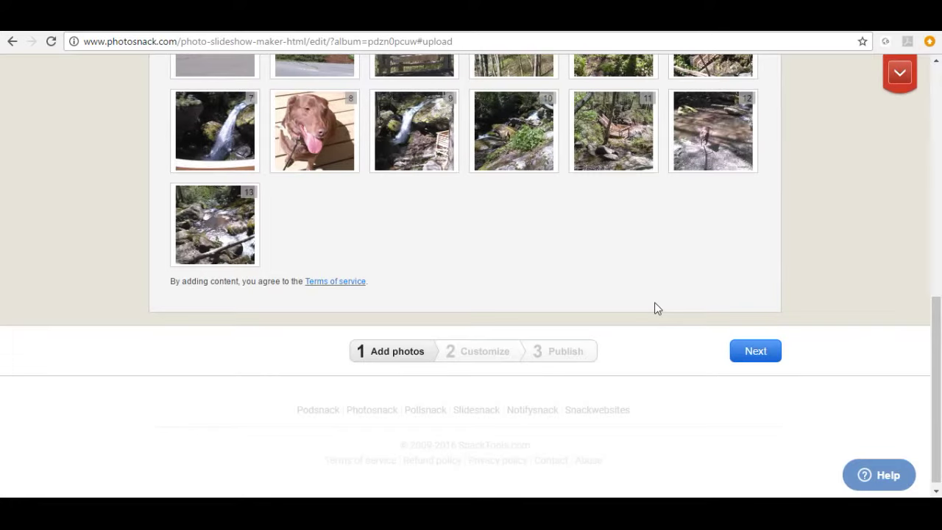
# Step: Skip past Customize and publish the Otter Falls slideshow to its details page
pyautogui.click(756, 352)
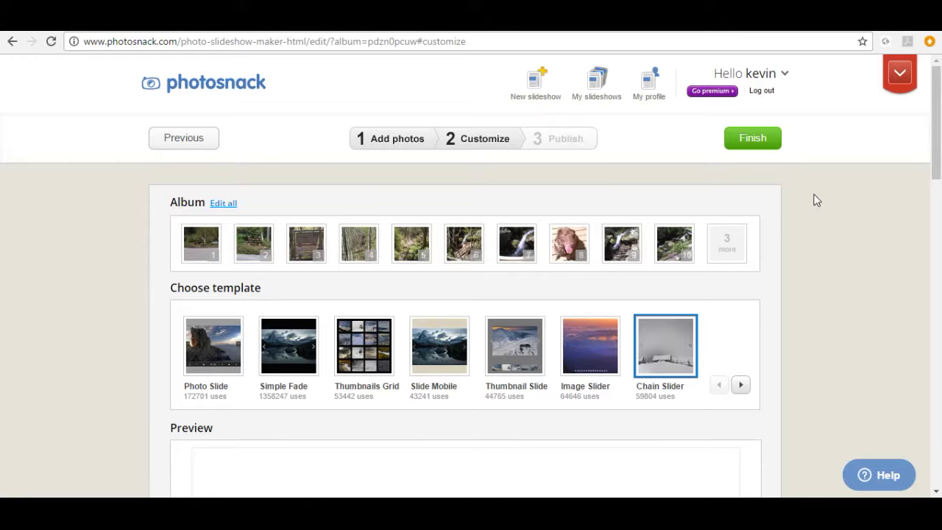
pyautogui.click(772, 145)
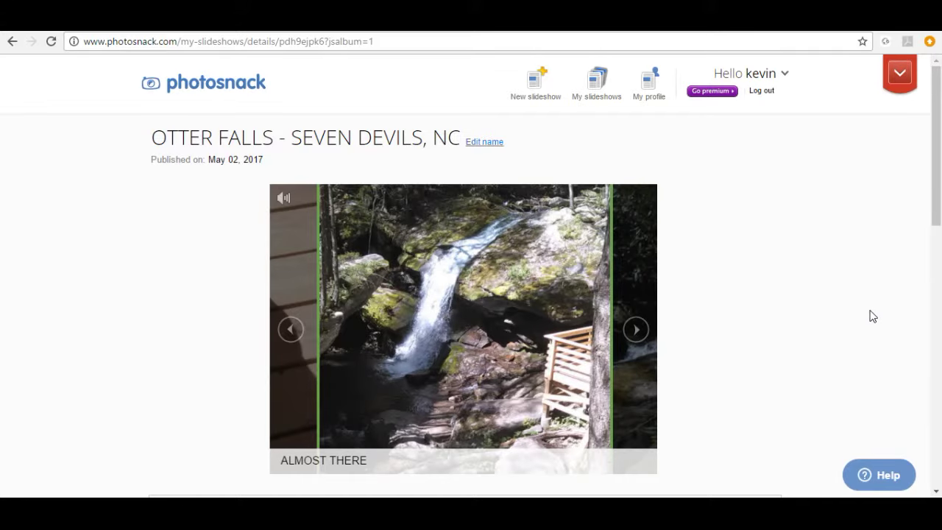
# Step: Copy the slideshow's free, watermarked embed code to the clipboard
pyautogui.scroll(-1, 122, 229)
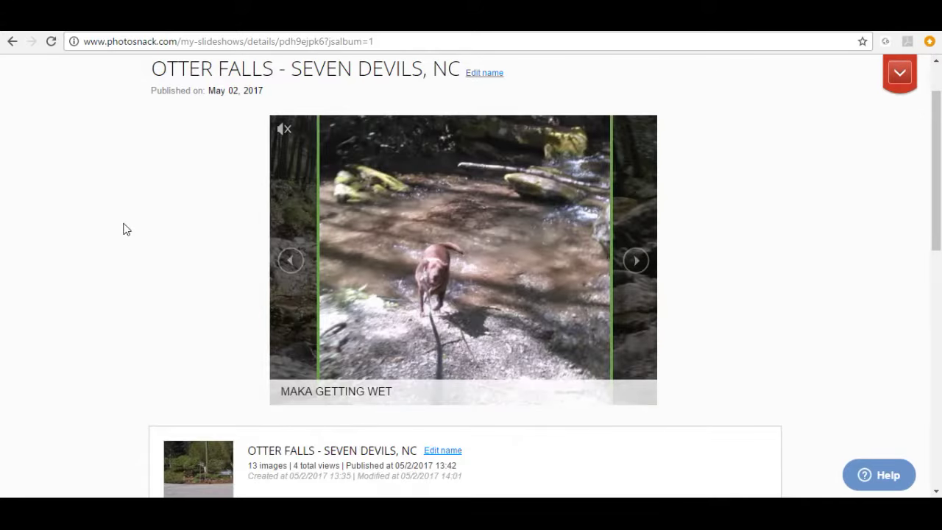
pyautogui.scroll(-1, 114, 232)
pyautogui.scroll(-3, 114, 233)
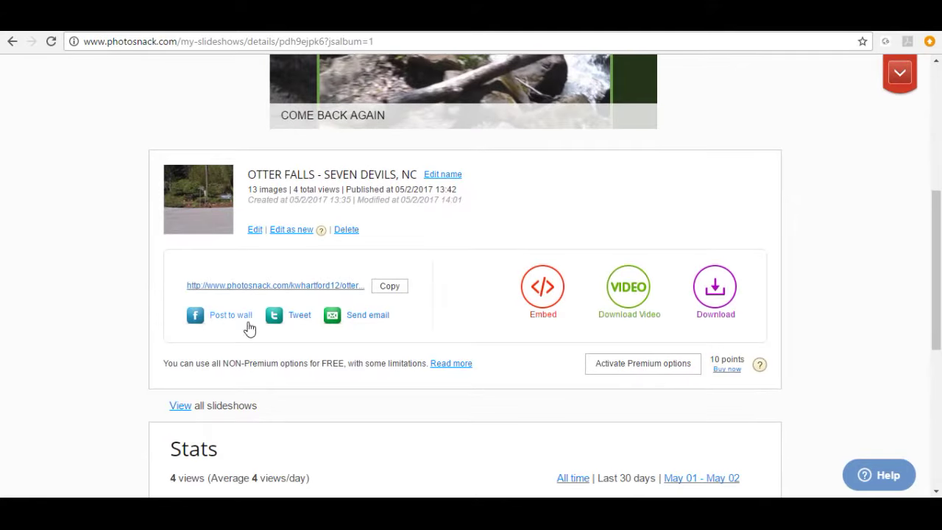
pyautogui.click(543, 288)
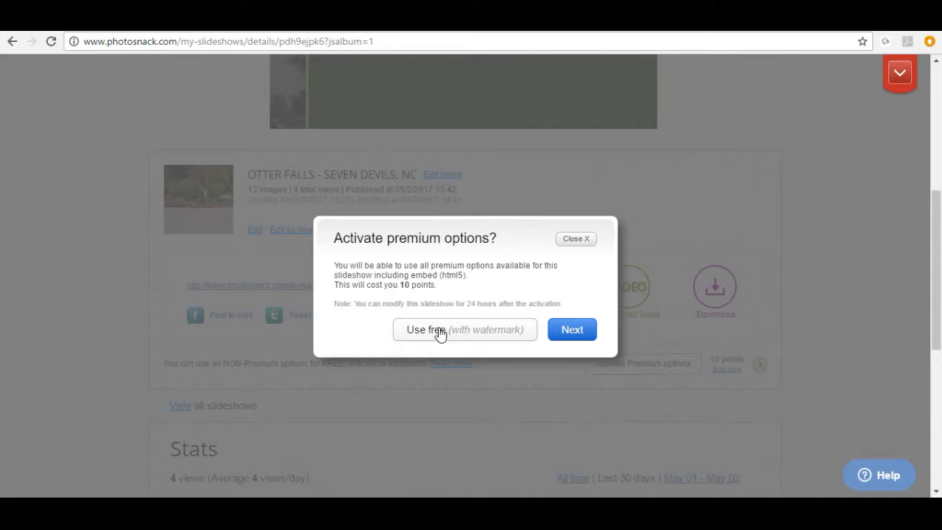
pyautogui.click(440, 331)
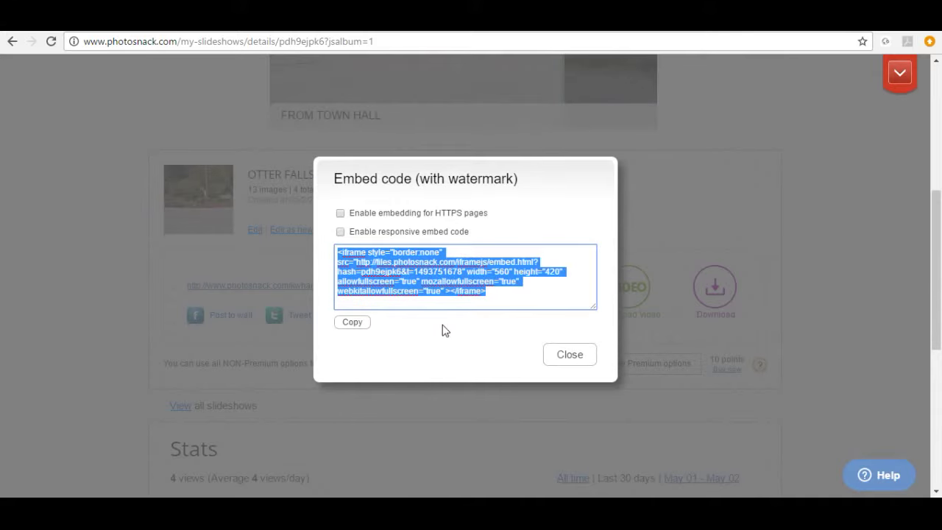
pyautogui.rightClick(424, 278)
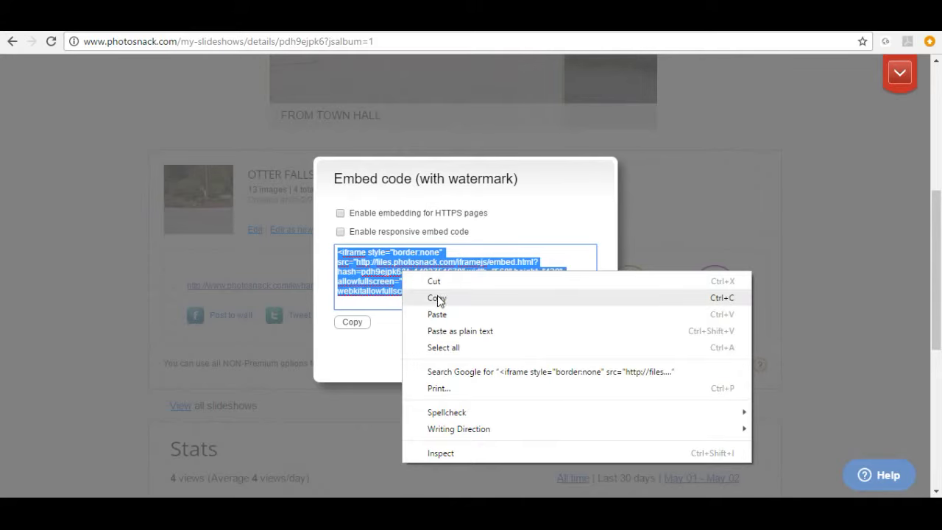
pyautogui.click(438, 297)
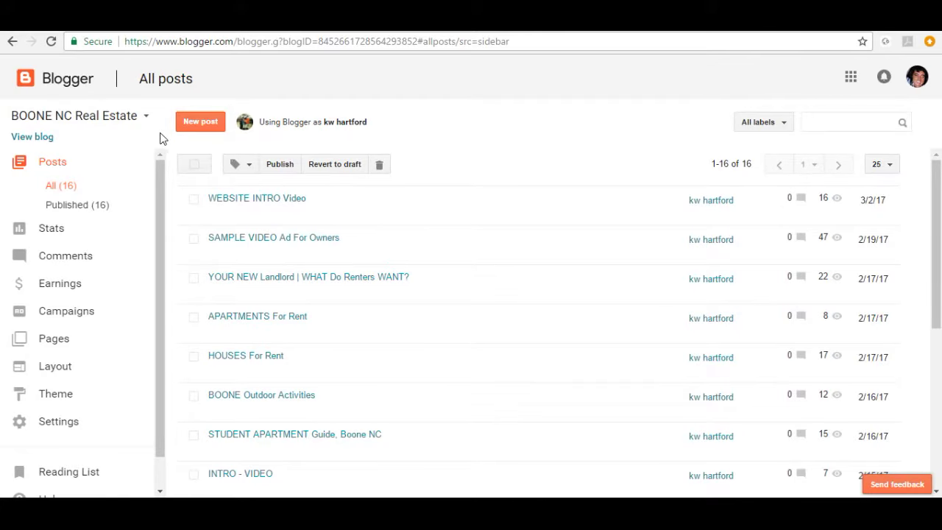
# Step: Publish a new Blogger post containing the pasted slideshow embed code and open it live
pyautogui.click(200, 124)
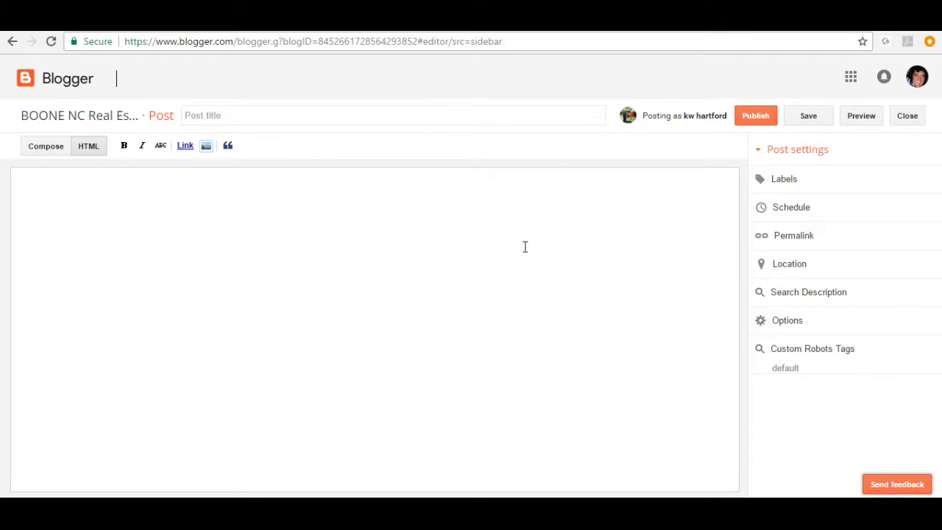
pyautogui.rightClick(35, 193)
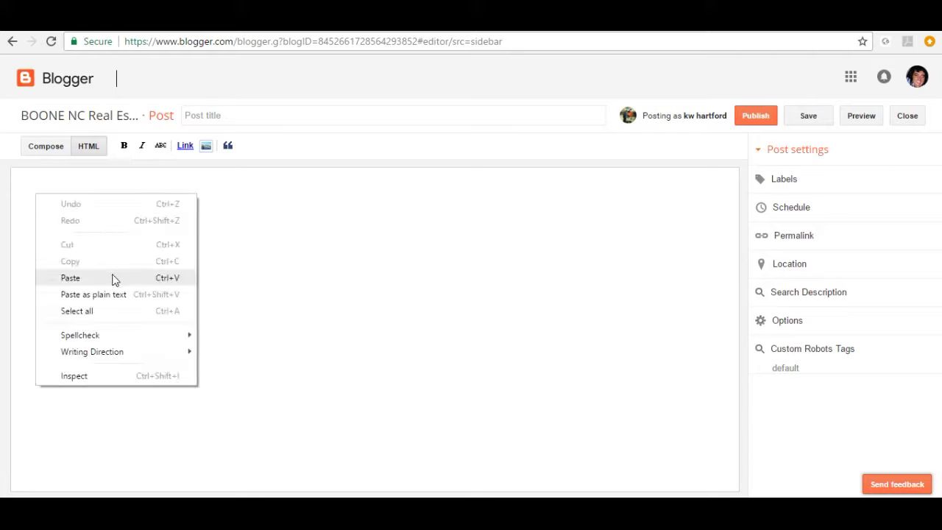
pyautogui.click(84, 277)
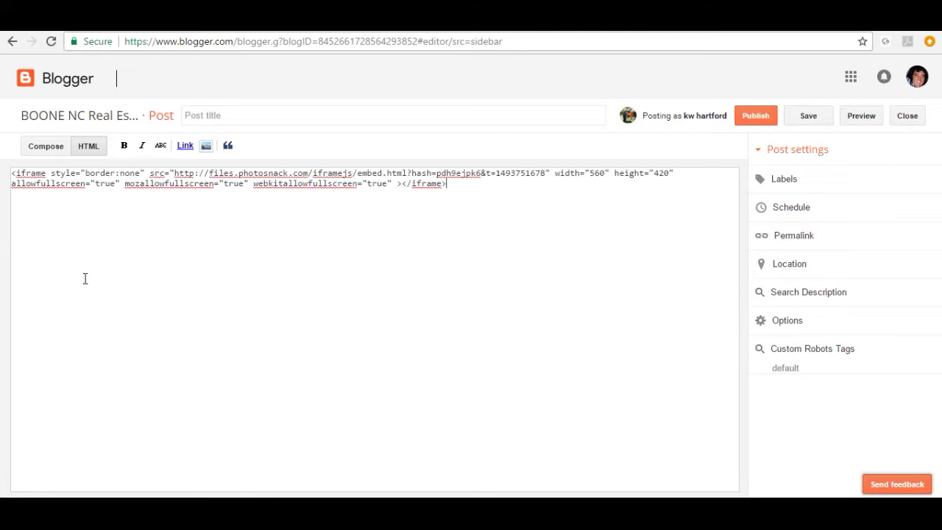
pyautogui.click(755, 118)
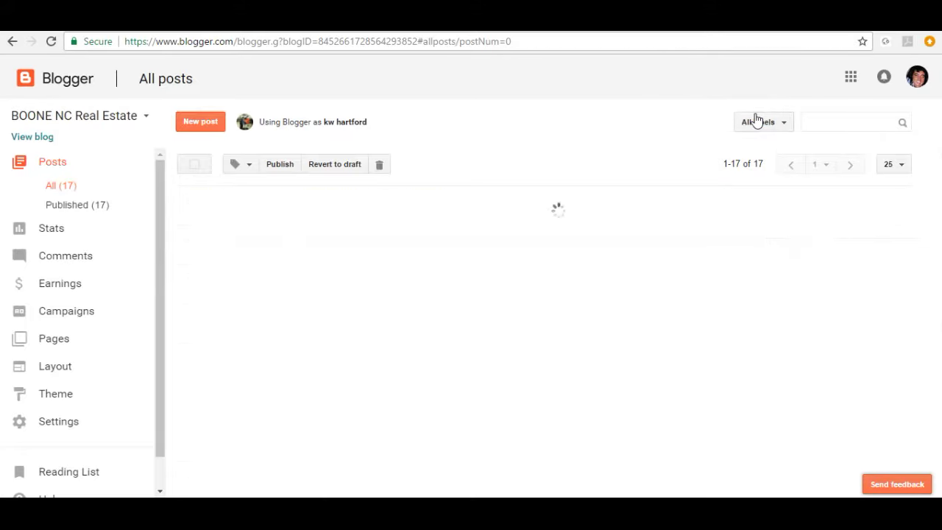
pyautogui.moveTo(284, 199)
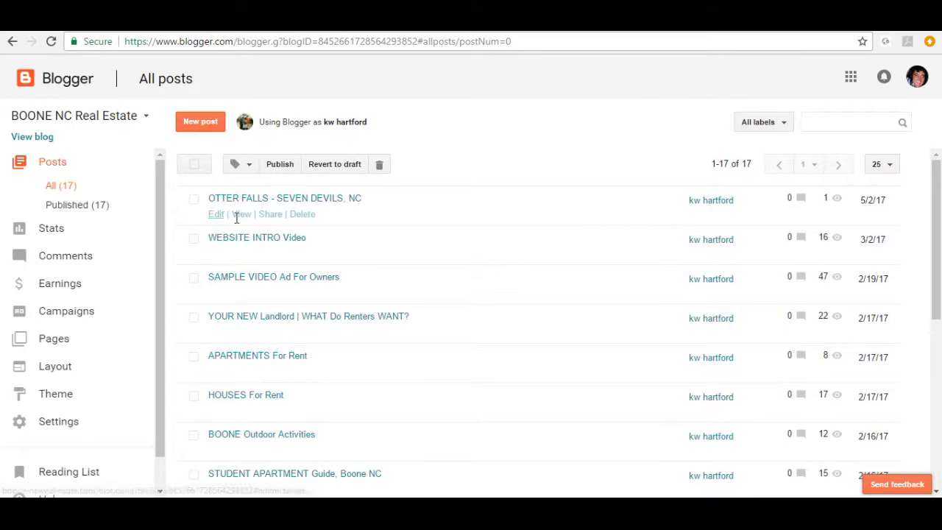
pyautogui.click(241, 214)
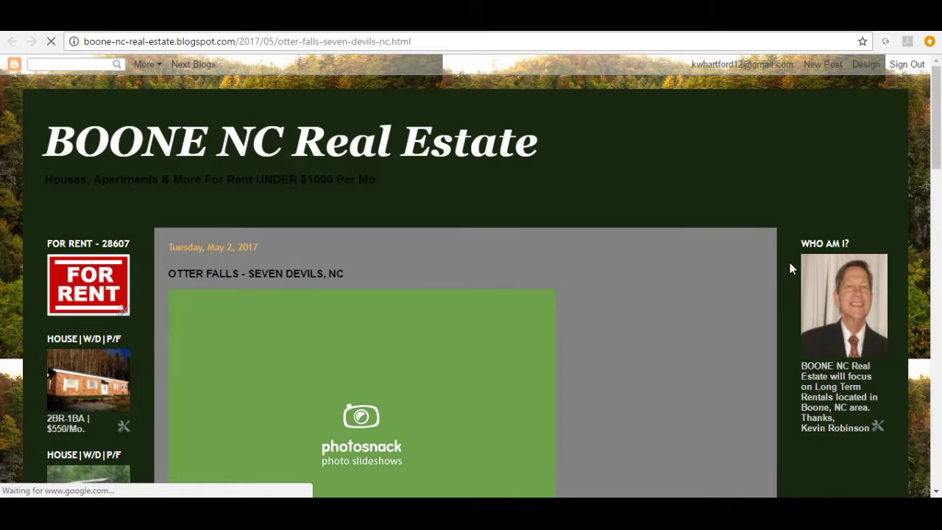
# Step: Scroll down the live OTTER FALLS post to check the playing slideshow
pyautogui.scroll(-2, 787, 264)
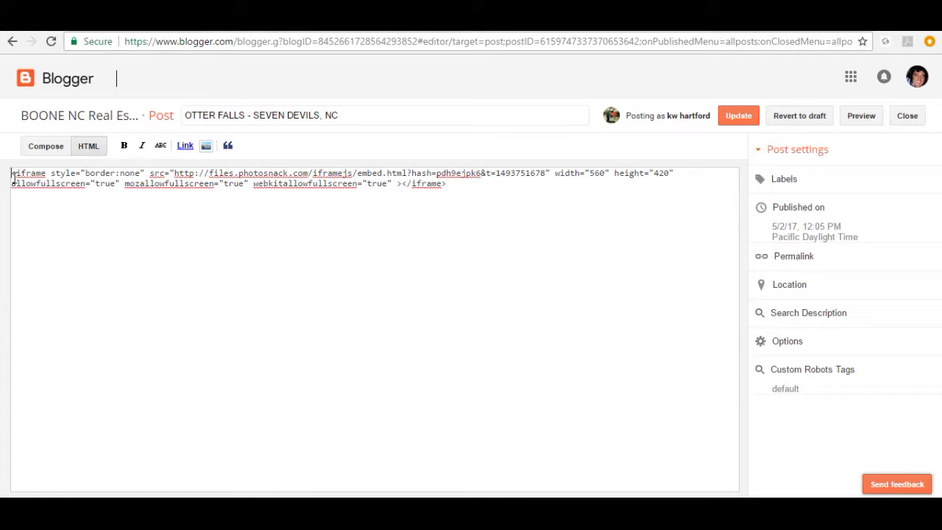
# Step: Wrap the iframe embed code in <center> and </center> tags and save the post
pyautogui.press('capslock')
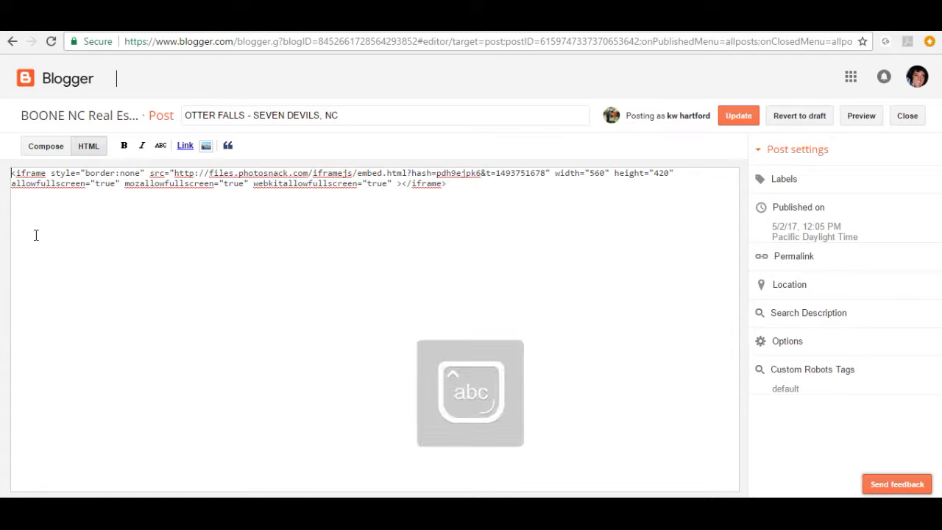
pyautogui.write('<ce')
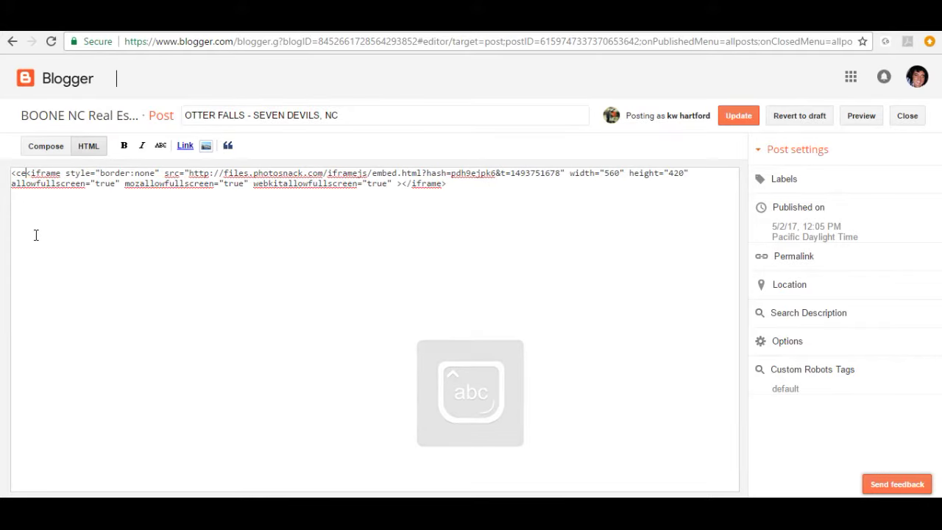
pyautogui.write('nter')
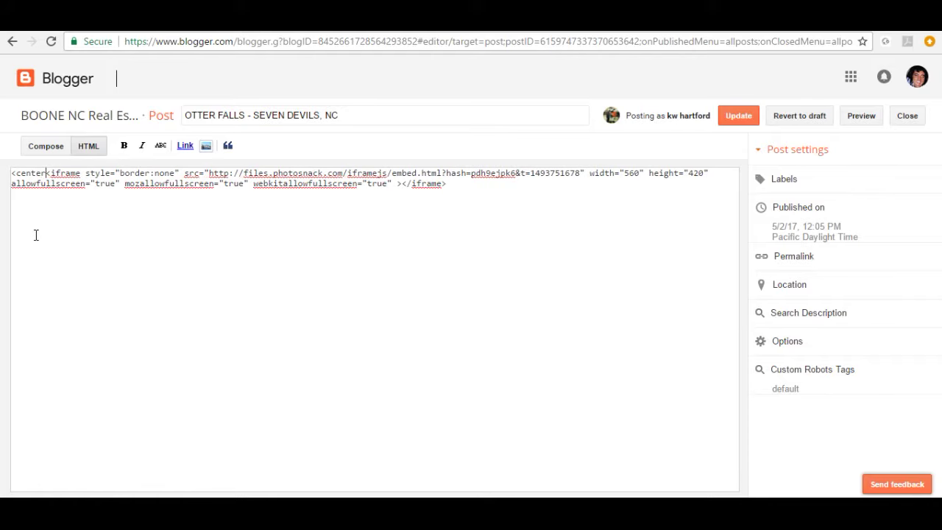
pyautogui.write('>')
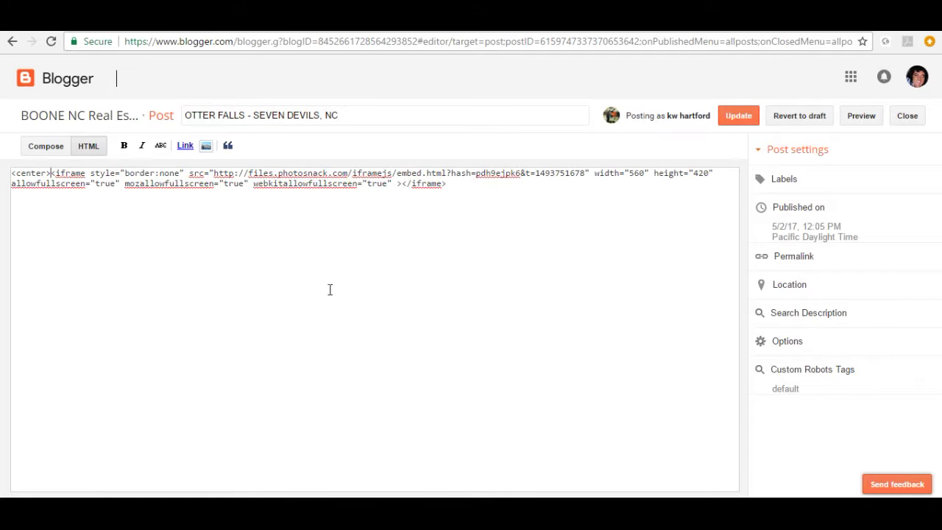
pyautogui.click(457, 187)
pyautogui.write('/c')
pyautogui.write('ente')
pyautogui.write('r>')
pyautogui.click(739, 116)
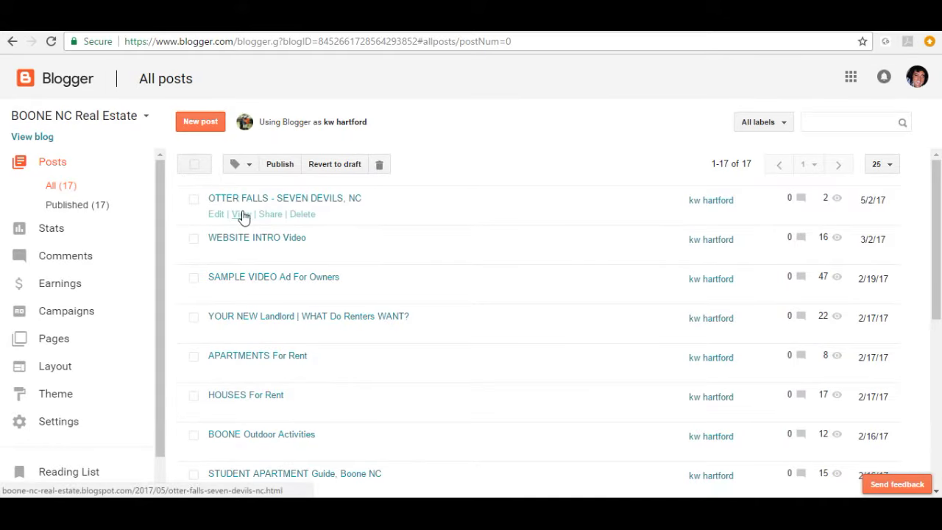
# Step: View the live OTTER FALLS post's centered slideshow and mute its sound
pyautogui.click(243, 217)
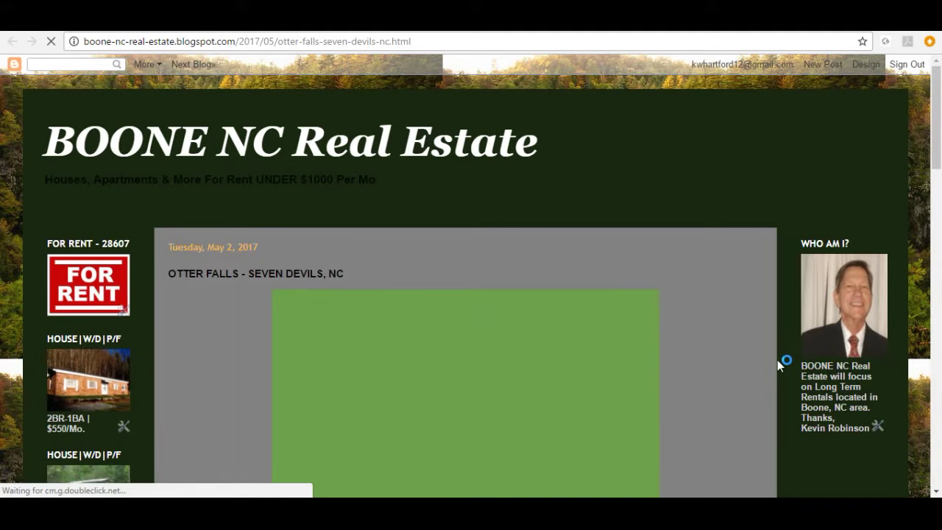
pyautogui.scroll(-2, 785, 357)
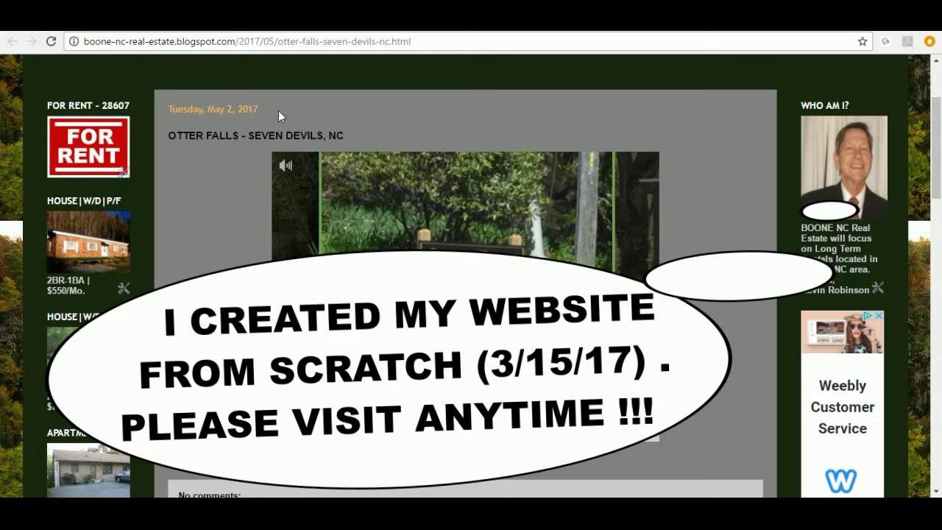
pyautogui.click(284, 170)
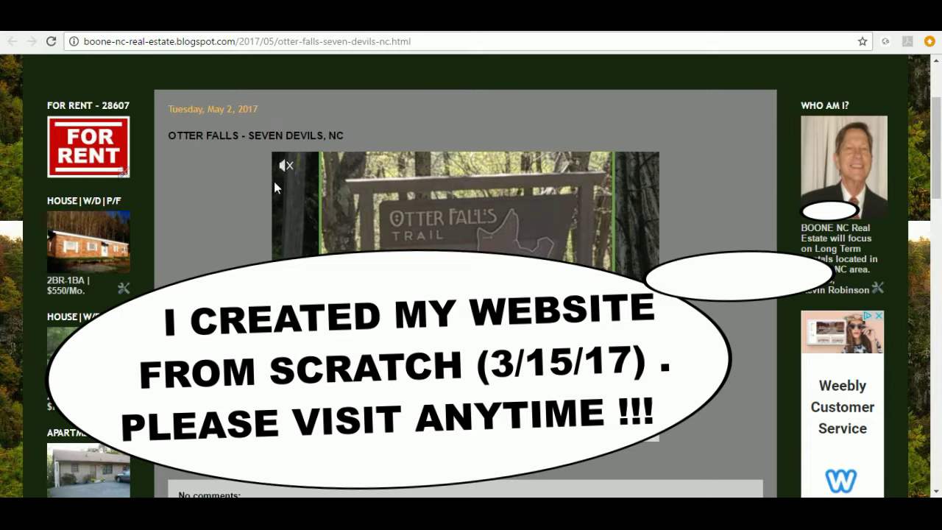